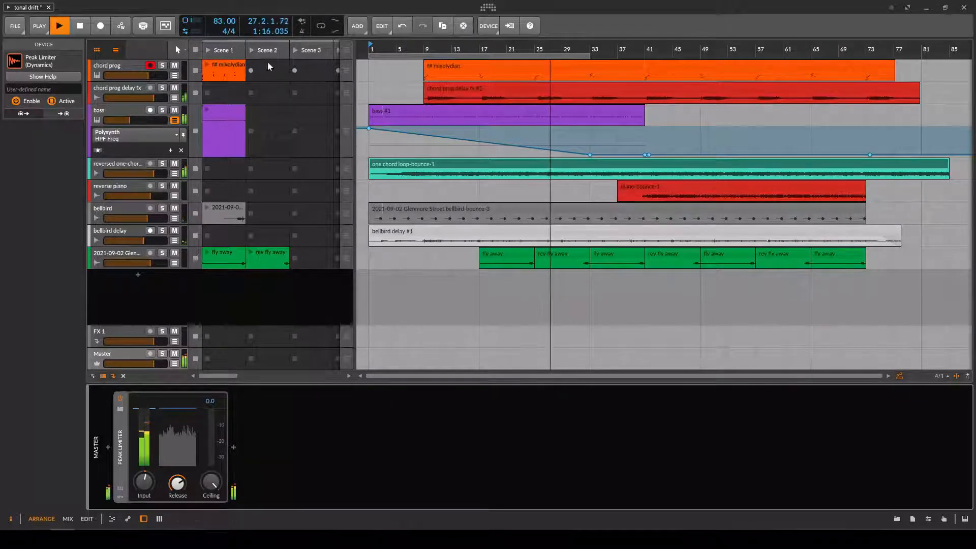
Solo the chord prog and chord prog delay fx tracks, and open the notes of the f# mixolydian clip.
click(163, 65)
click(163, 87)
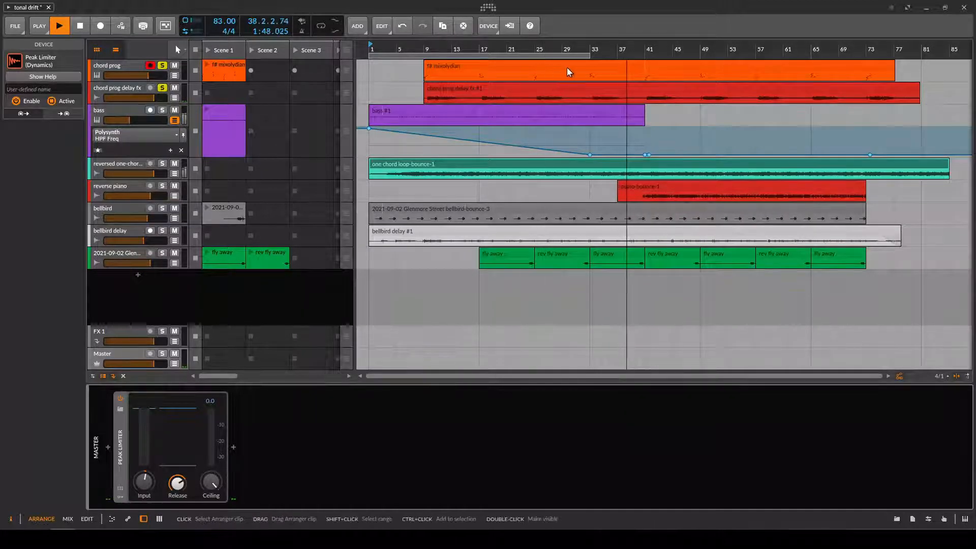
double_click(650, 65)
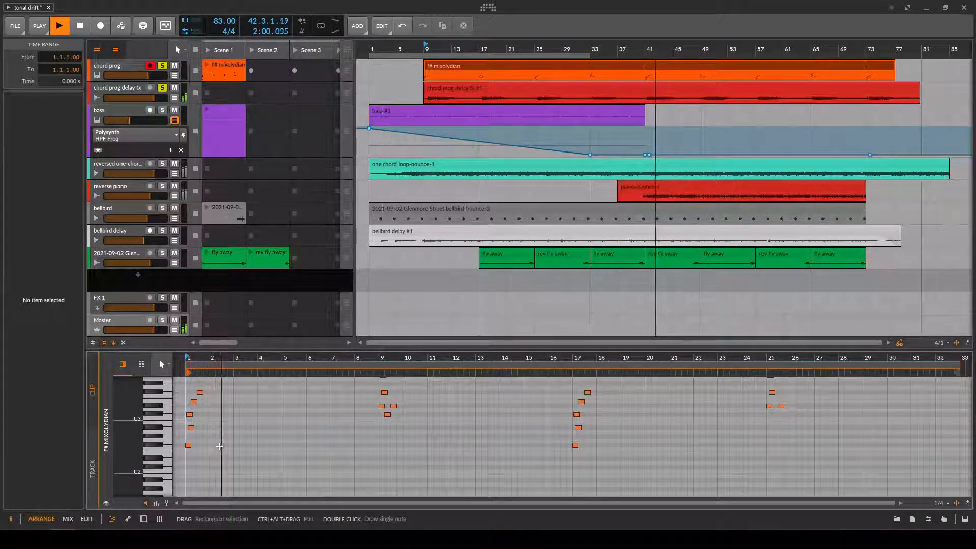
scroll(387, 482, up, 3)
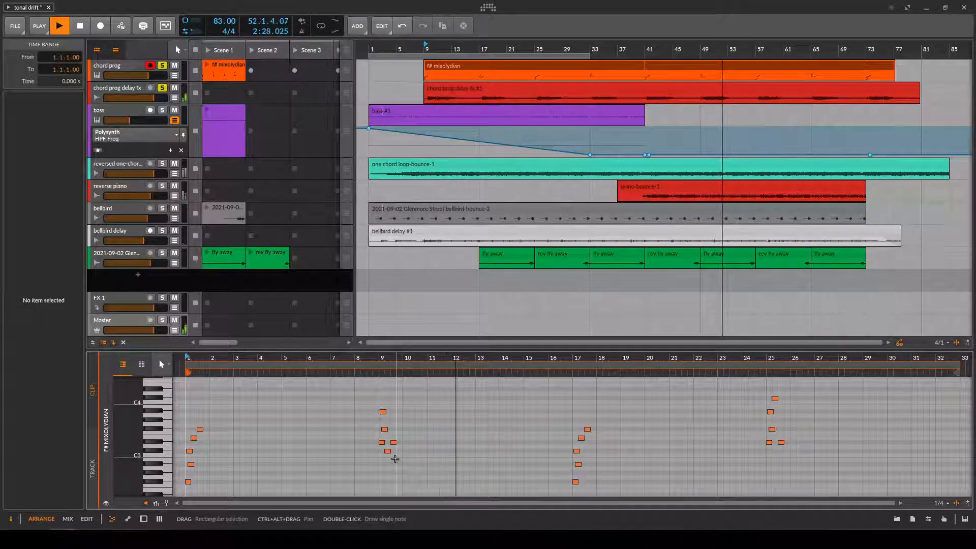
Show the chord prog track's devices and switch soloing from the delay fx track alone to chord prog alone.
double_click(117, 65)
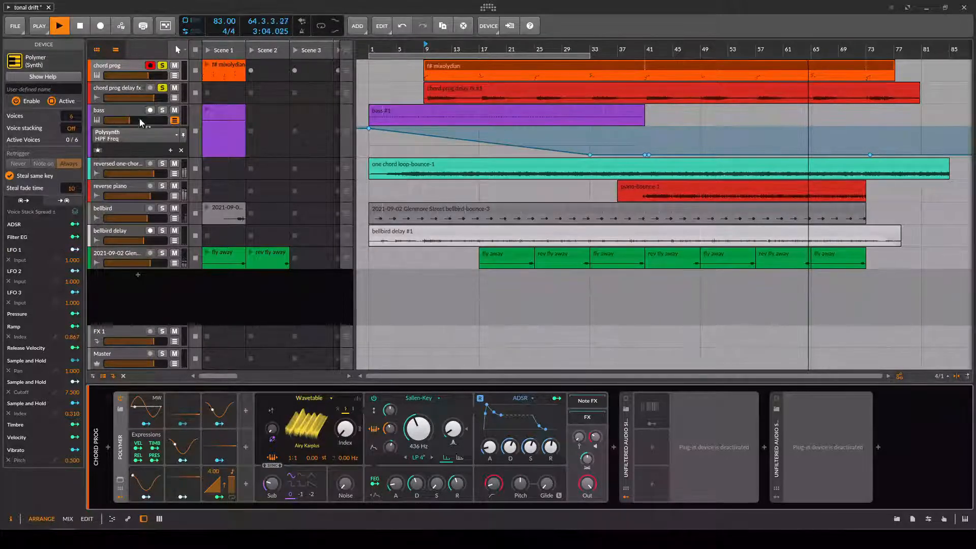
click(162, 66)
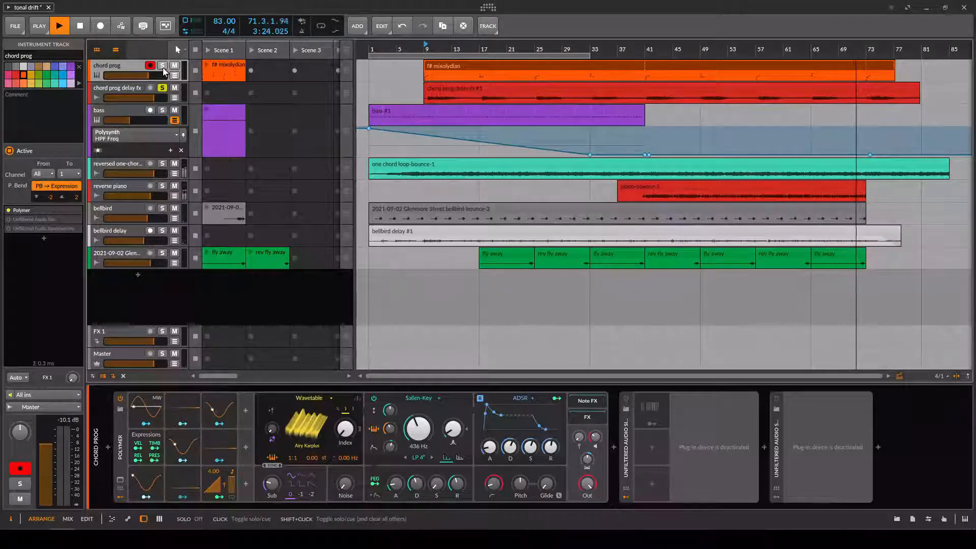
click(163, 68)
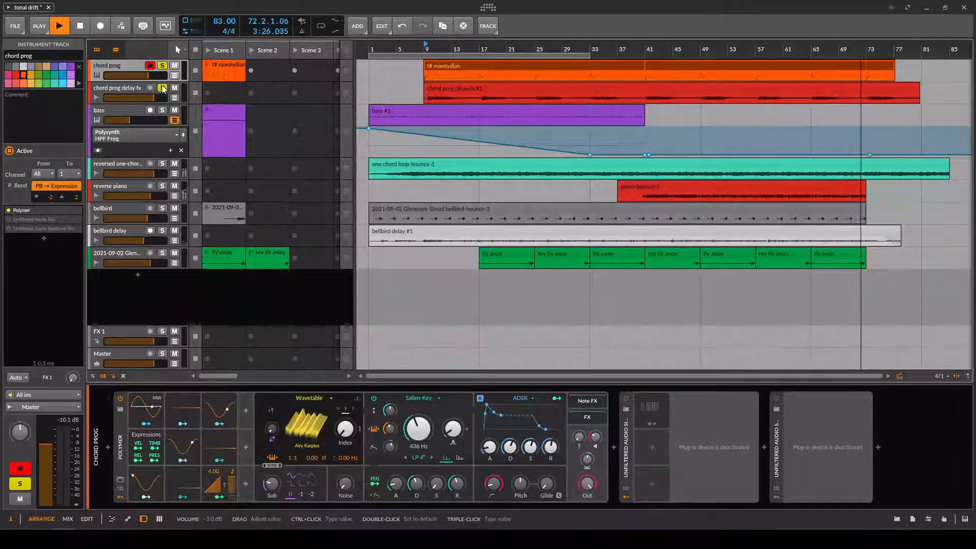
click(163, 89)
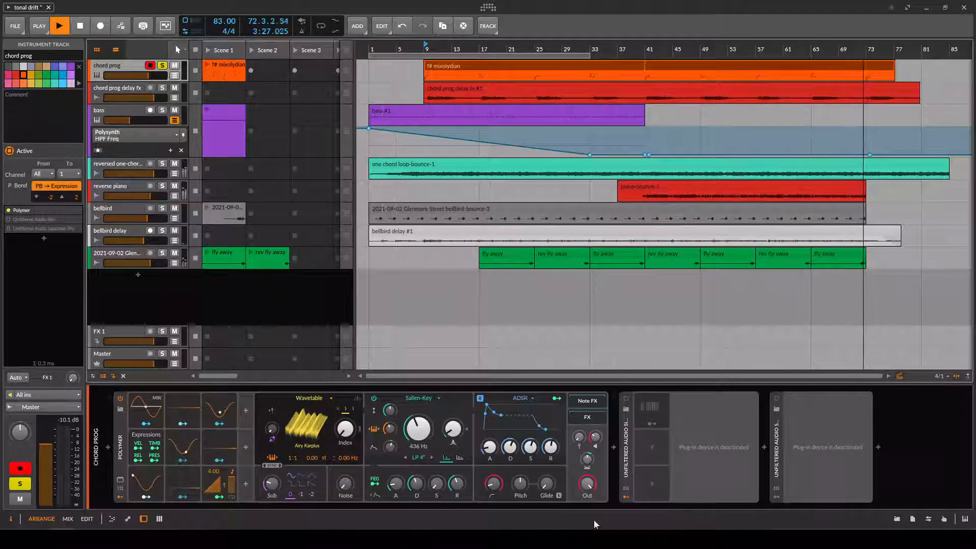
Activate the Silo and Sandman Pro plug-ins on chord prog and arrange their open windows so both are readable.
click(625, 398)
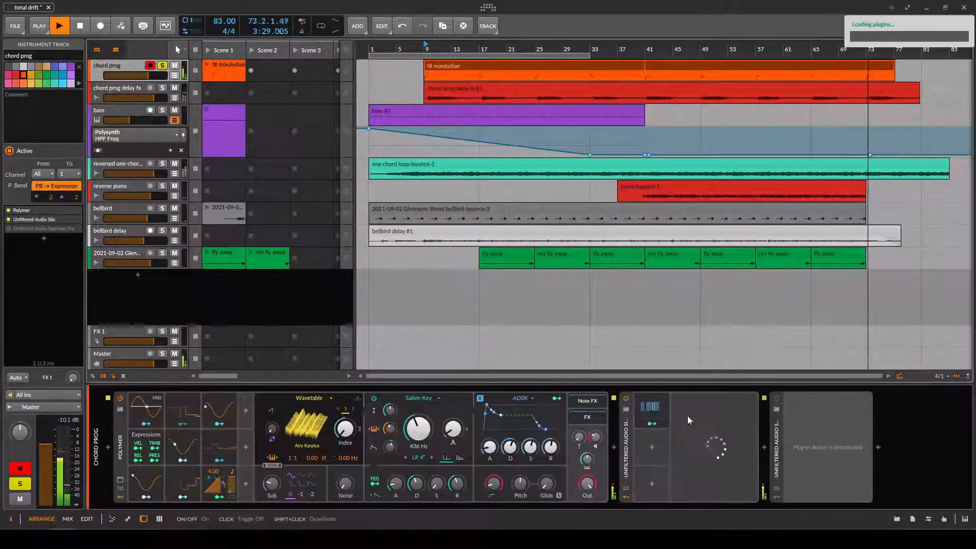
click(777, 398)
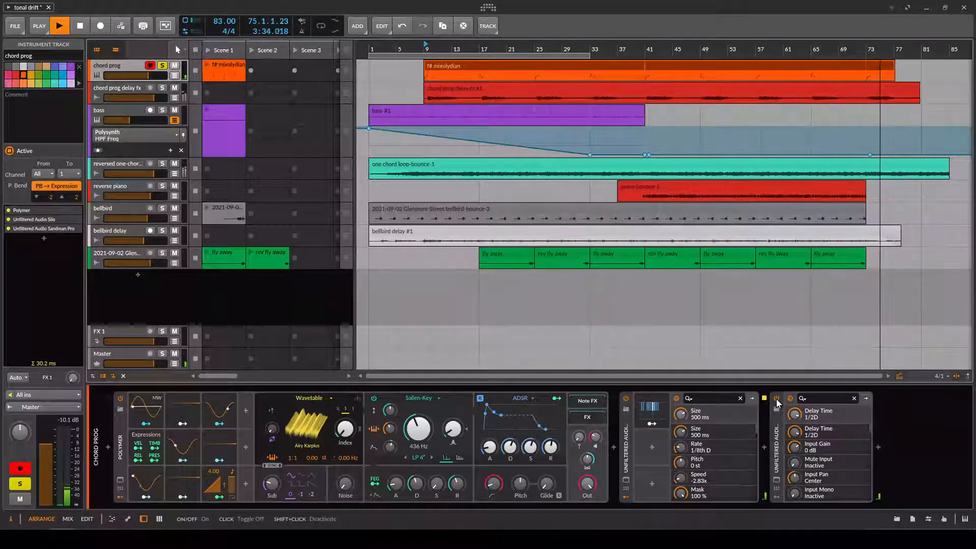
click(625, 481)
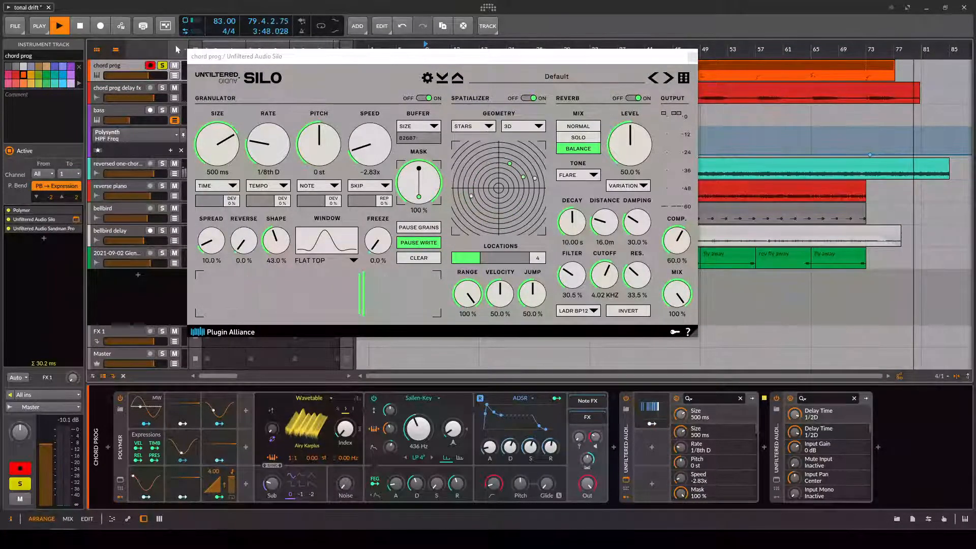
click(776, 481)
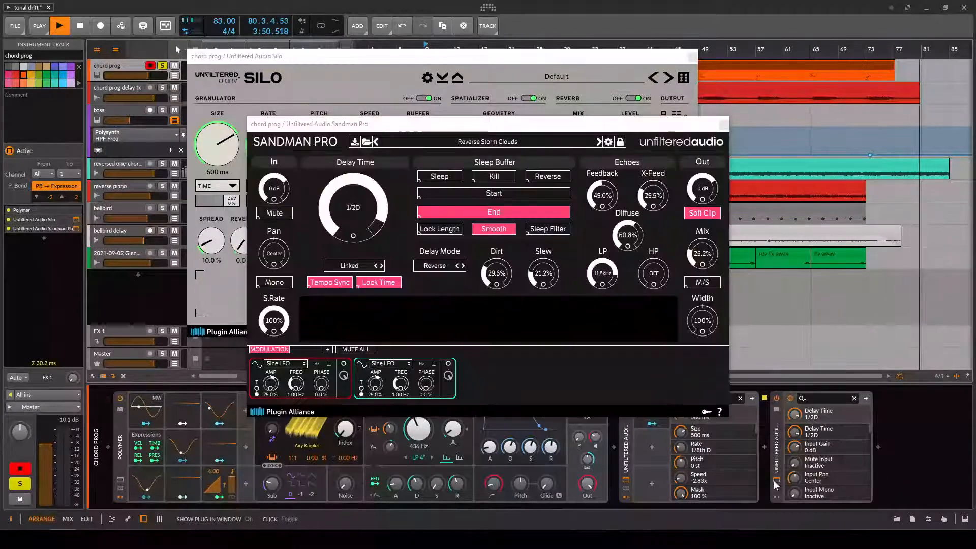
click(455, 126)
drag(456, 127, 612, 174)
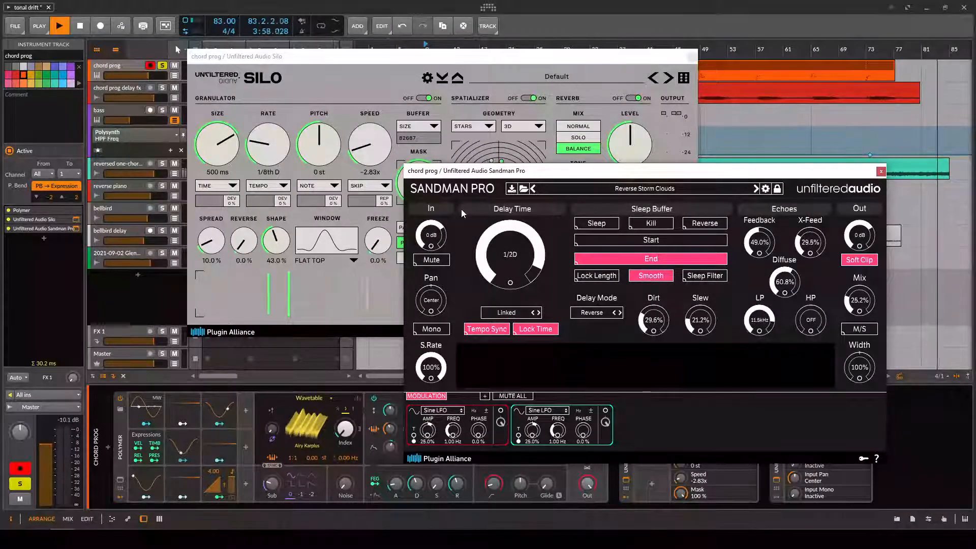
drag(437, 178, 454, 183)
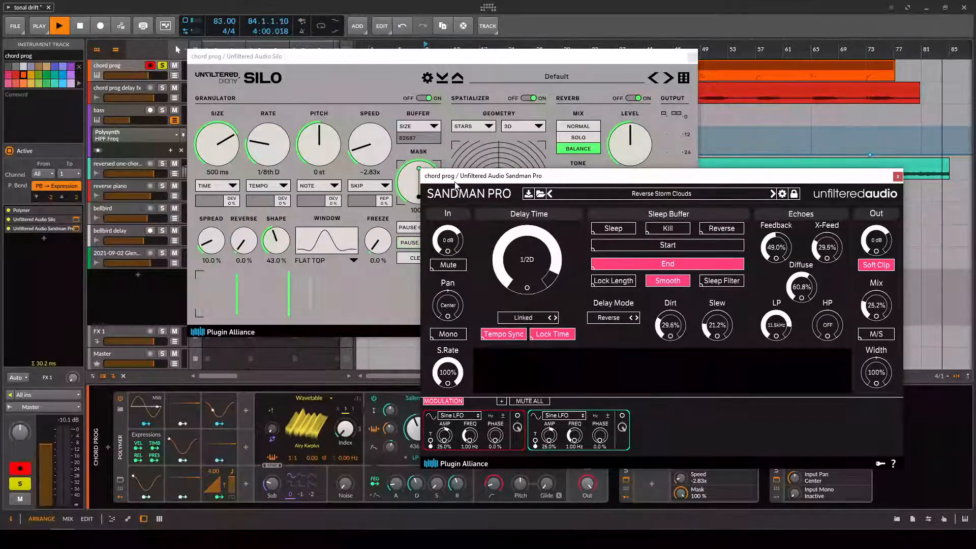
Play the soloed chord prog track from bar 49 through the plug-ins, and close both plug-in windows.
click(706, 48)
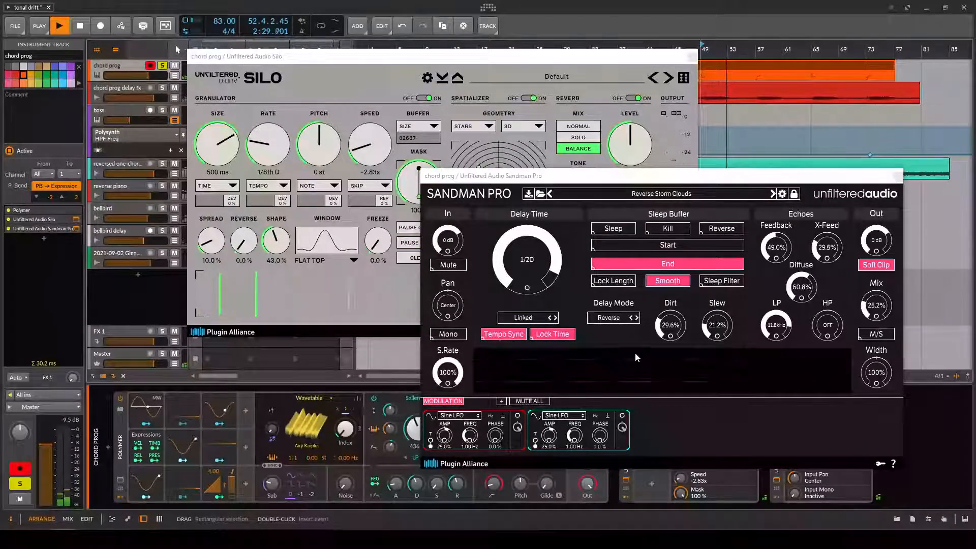
click(896, 176)
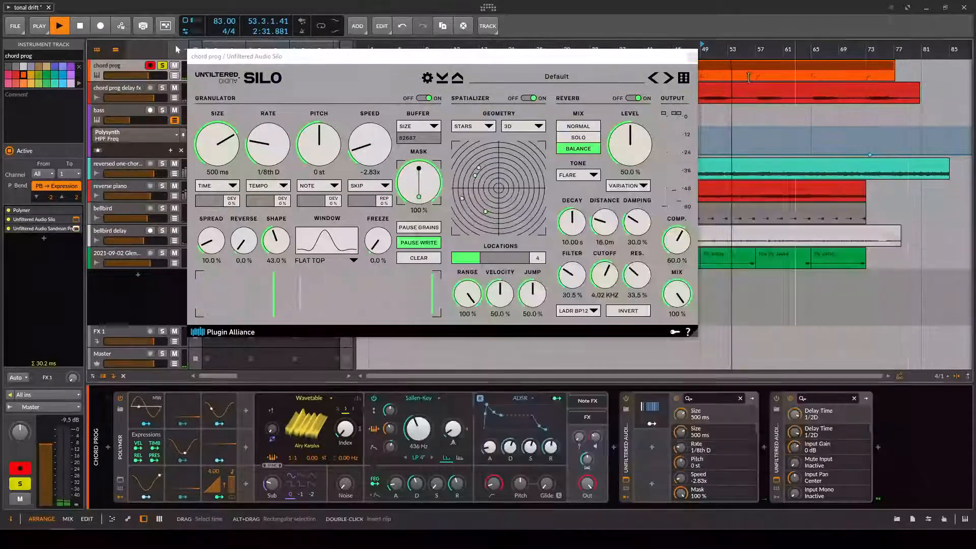
click(692, 56)
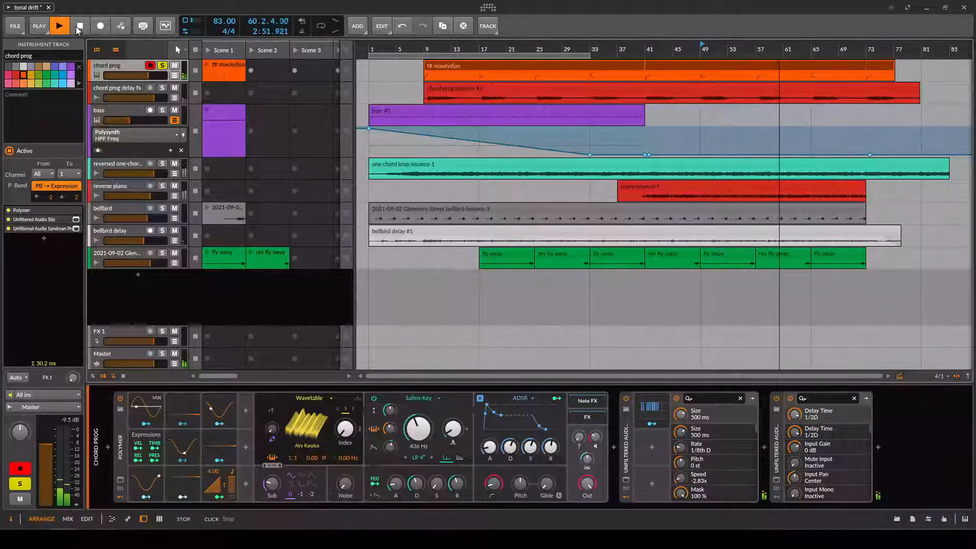
Solo the reversed one-chord loop track instead of chord prog, and switch off Silo and Sandman Pro.
click(163, 164)
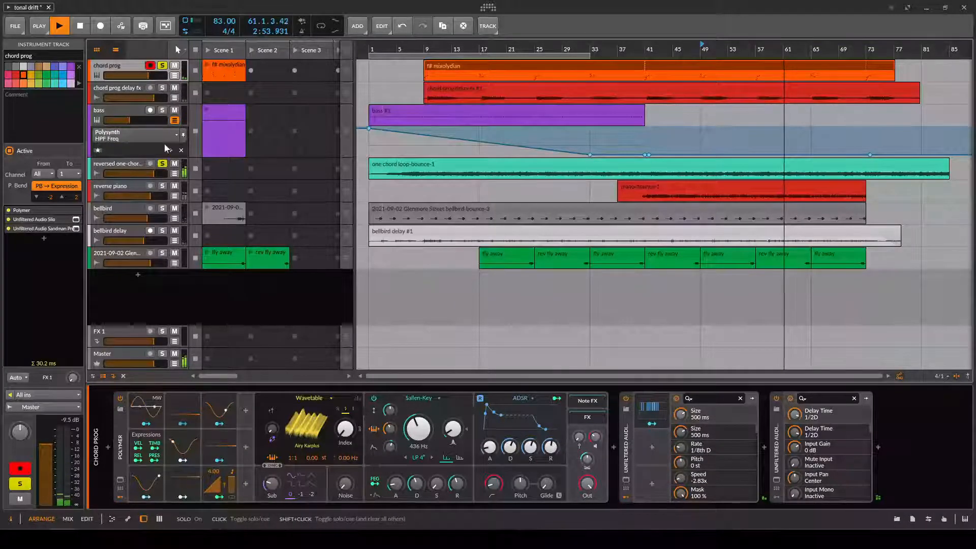
click(163, 65)
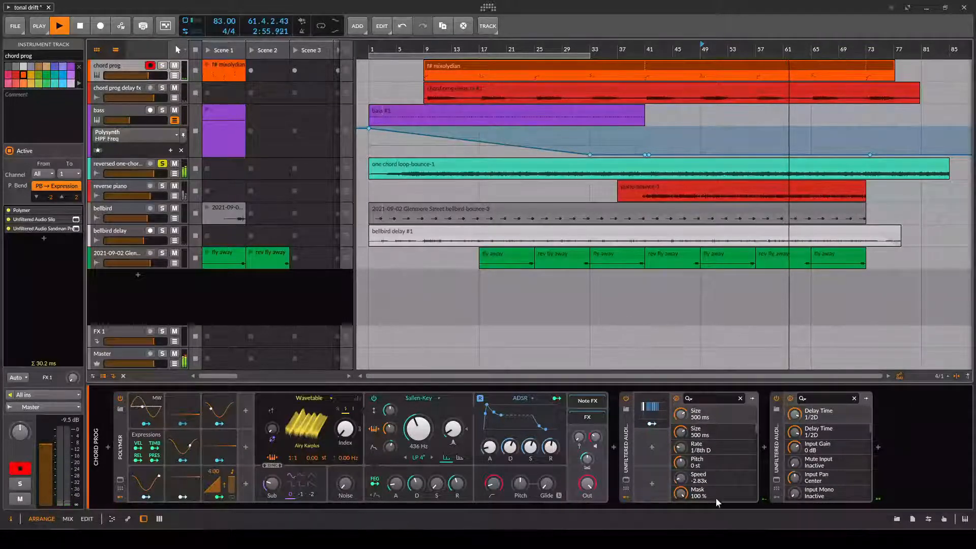
click(626, 399)
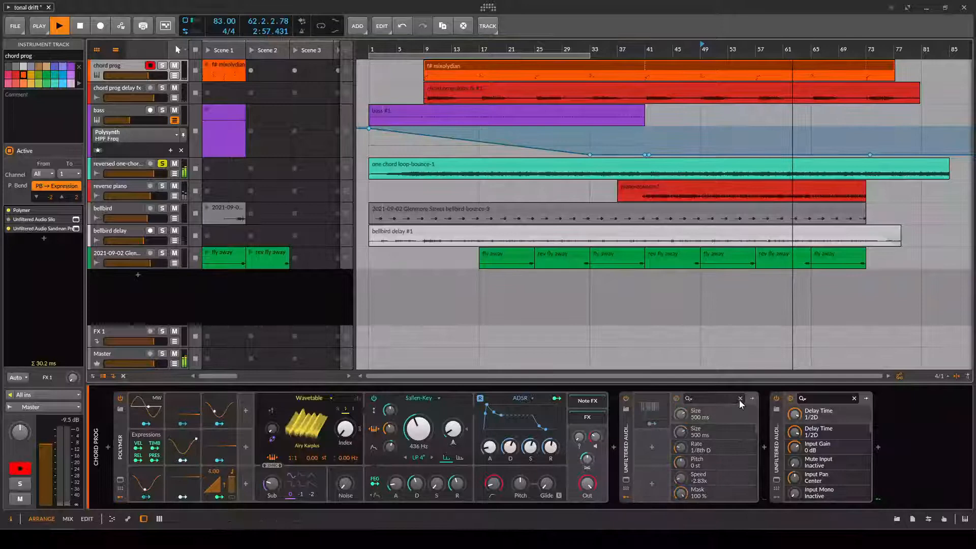
click(776, 398)
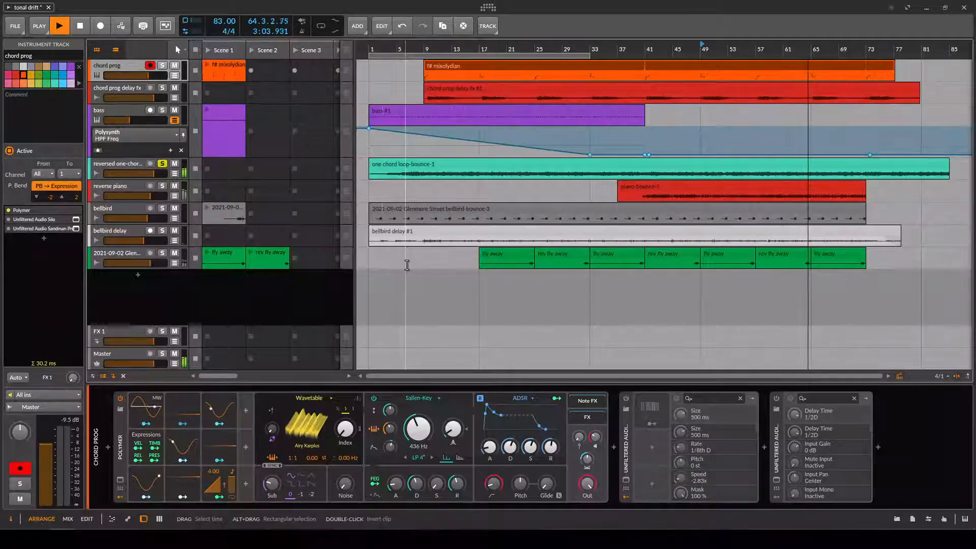
Show the project's deactivated tracks and activate the original one chord loop instrument track.
click(109, 161)
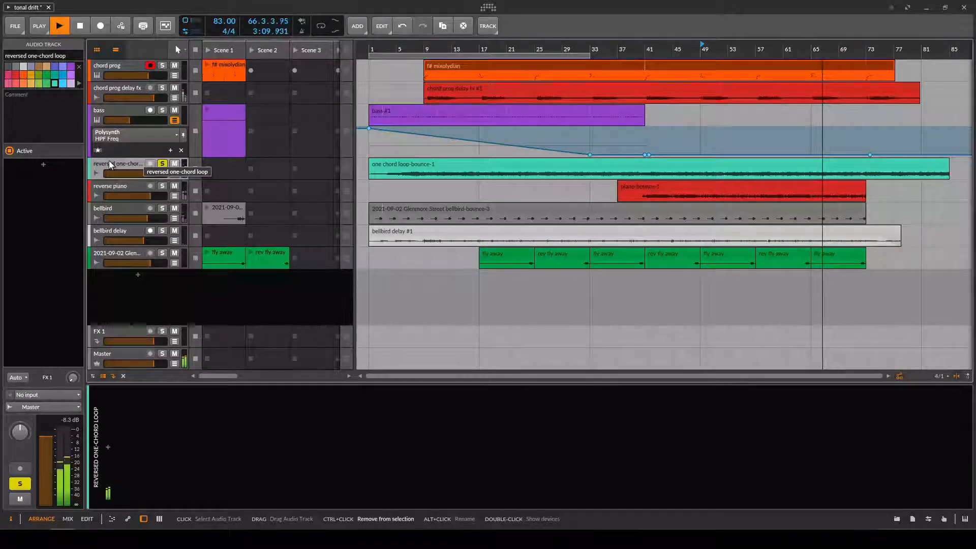
key(h)
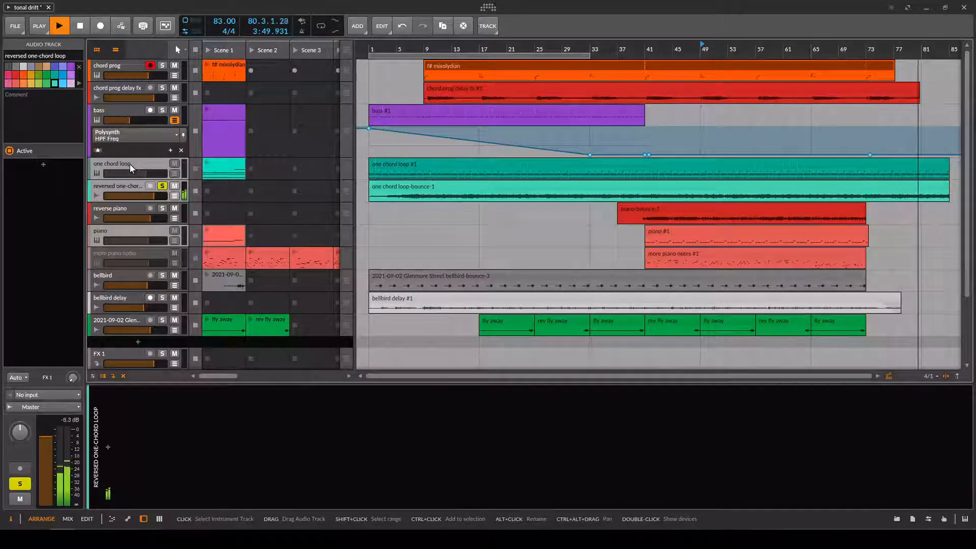
click(129, 164)
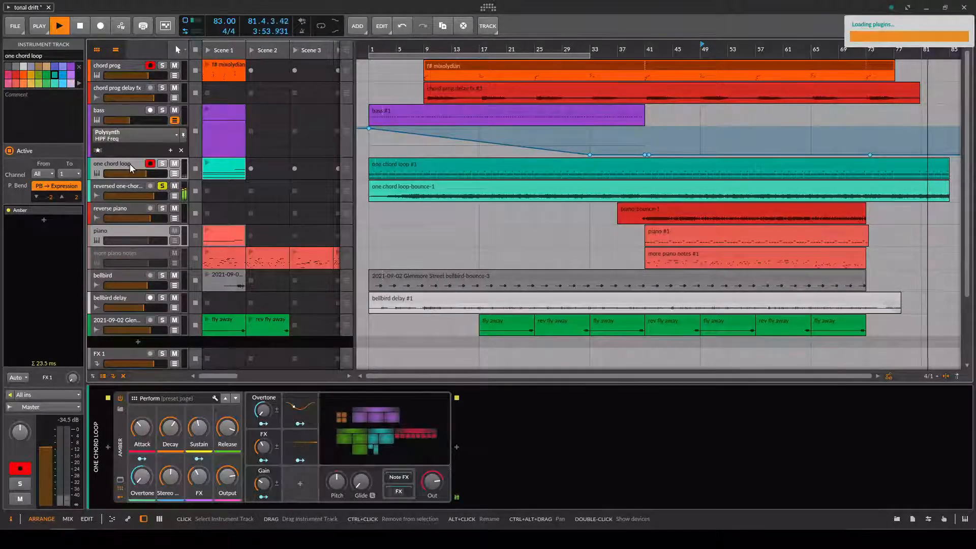
Solo the one chord loop track from bar 17 and examine the Grid patch of its Amber instrument.
click(163, 164)
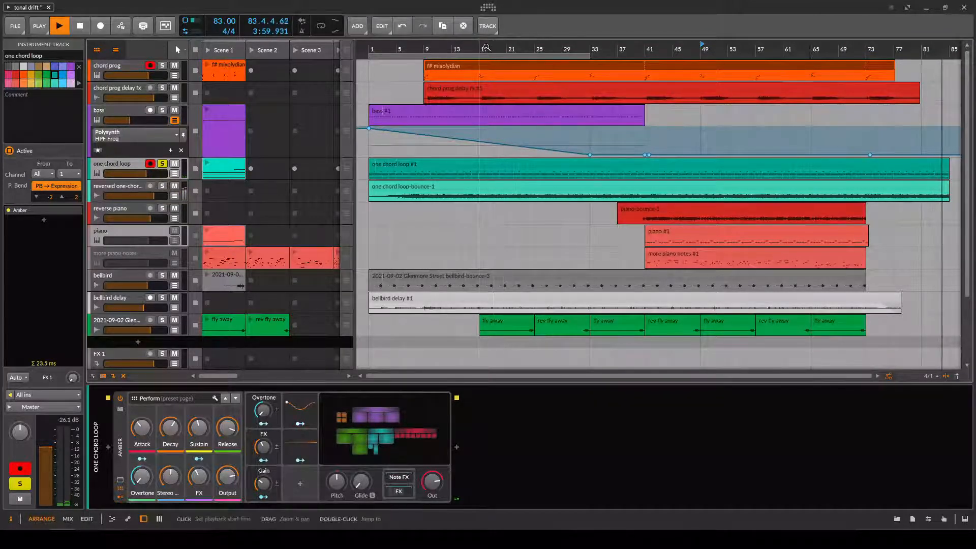
click(479, 45)
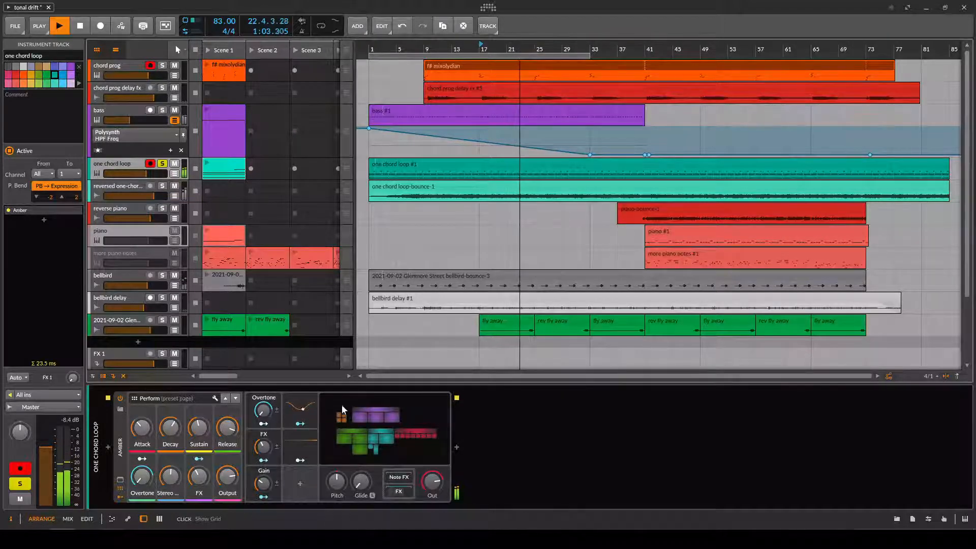
click(383, 436)
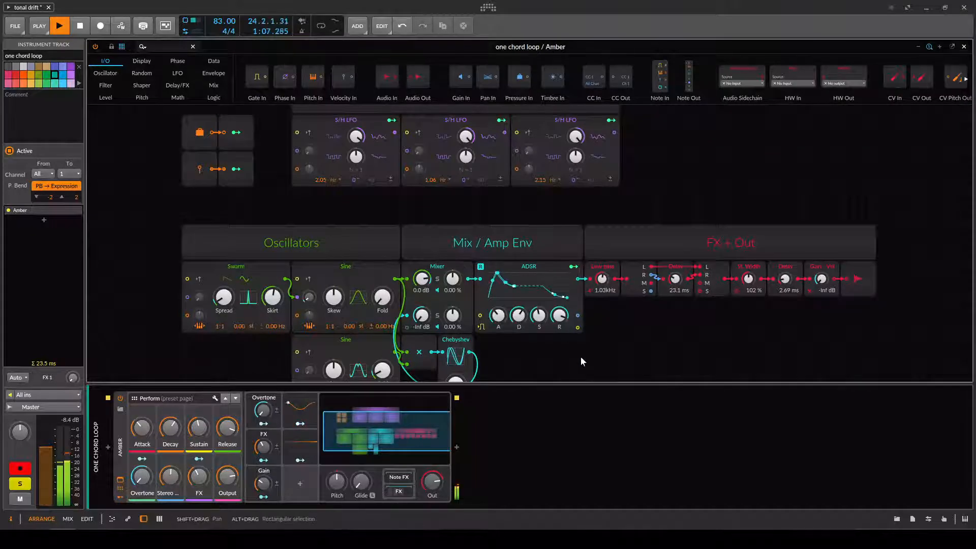
scroll(582, 361, down, 2)
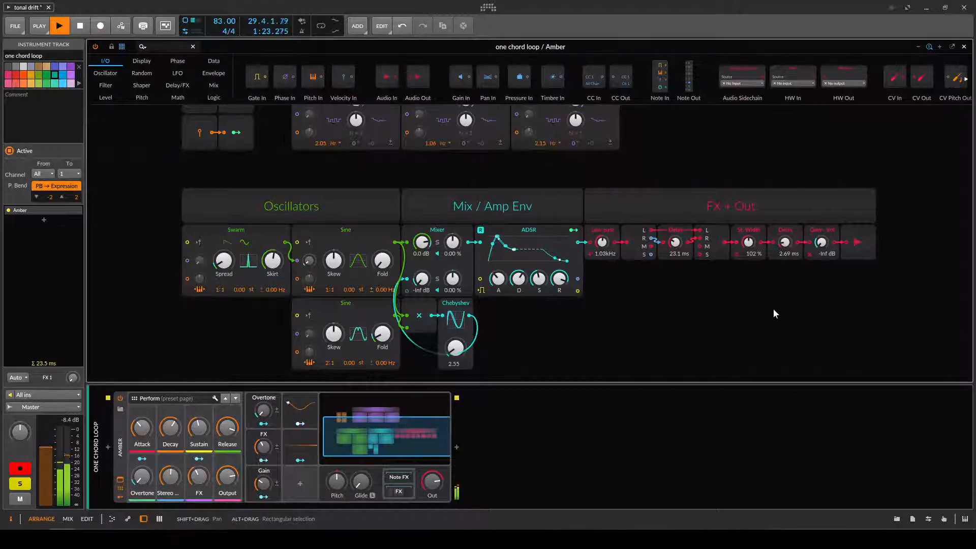
scroll(773, 310, up, 3)
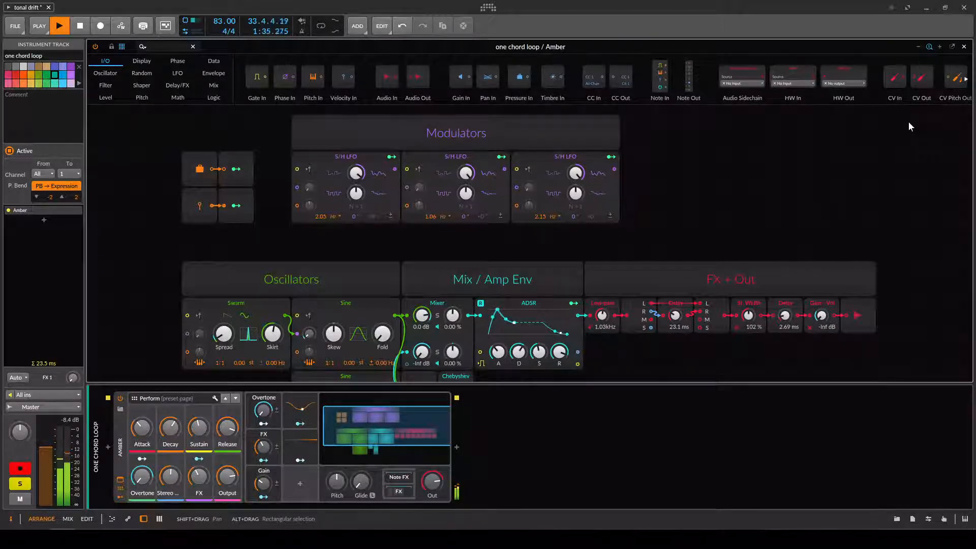
click(964, 47)
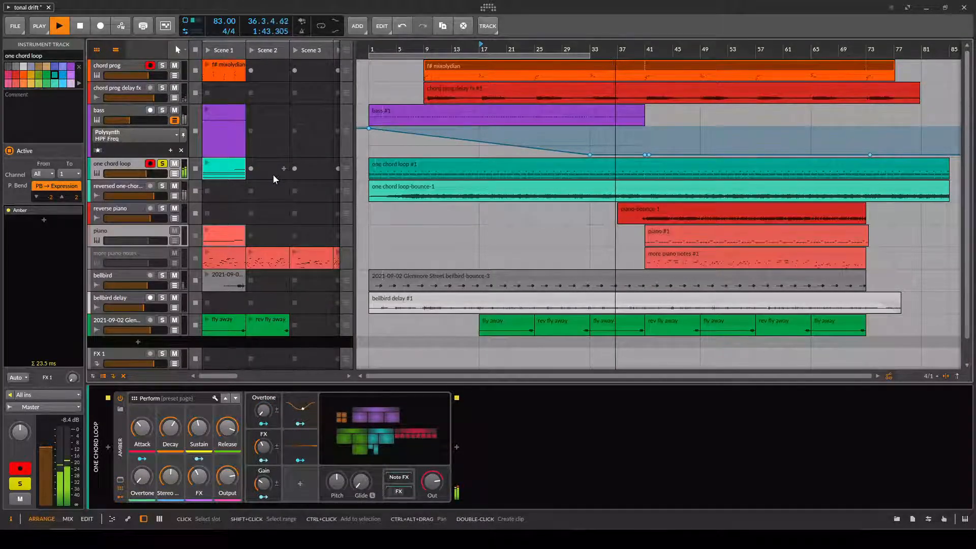
Show the one chord loop track's automation lanes and play the filter resonance and frequency changes from bar 69.
click(174, 174)
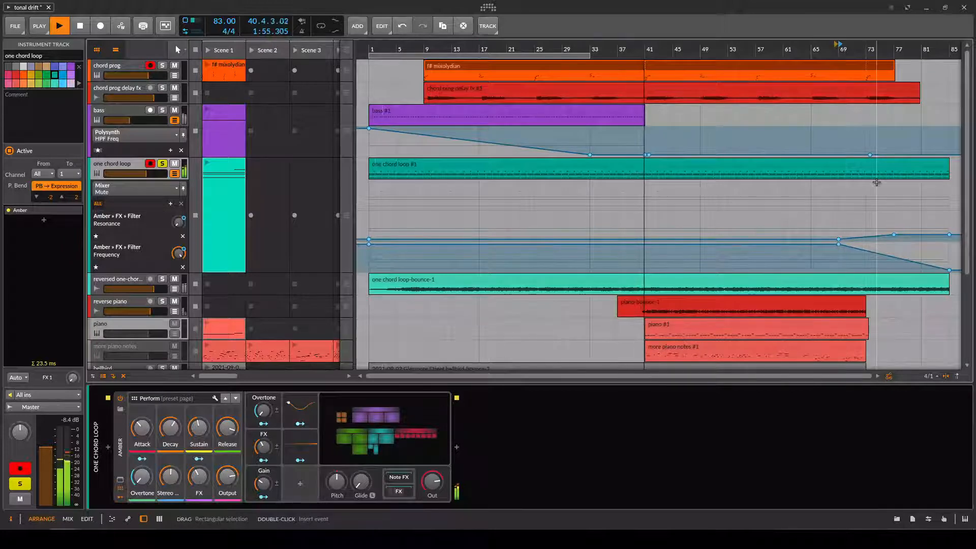
click(839, 48)
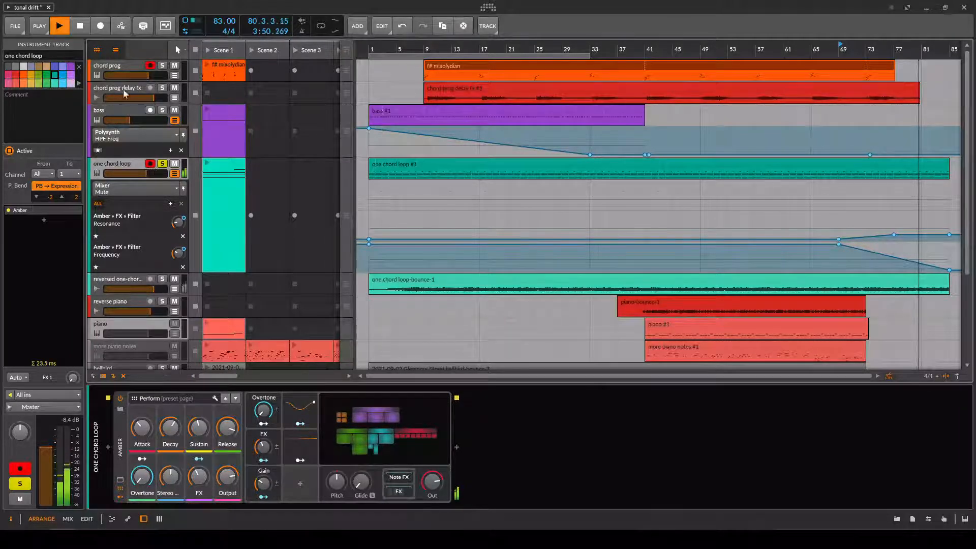
click(81, 27)
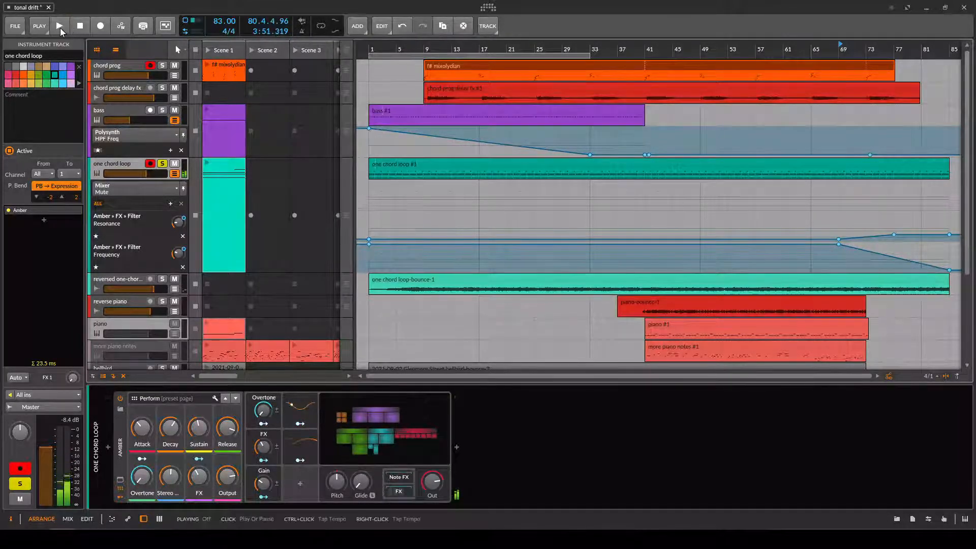
click(59, 26)
Mute the one chord loop track and solo the reversed one-chord loop, with playback stopped at the song's start.
click(161, 165)
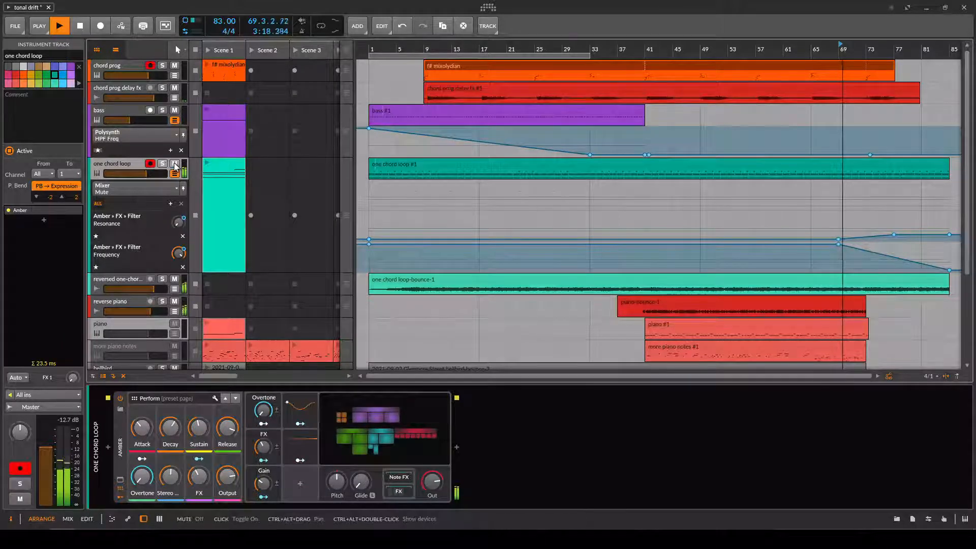
click(174, 164)
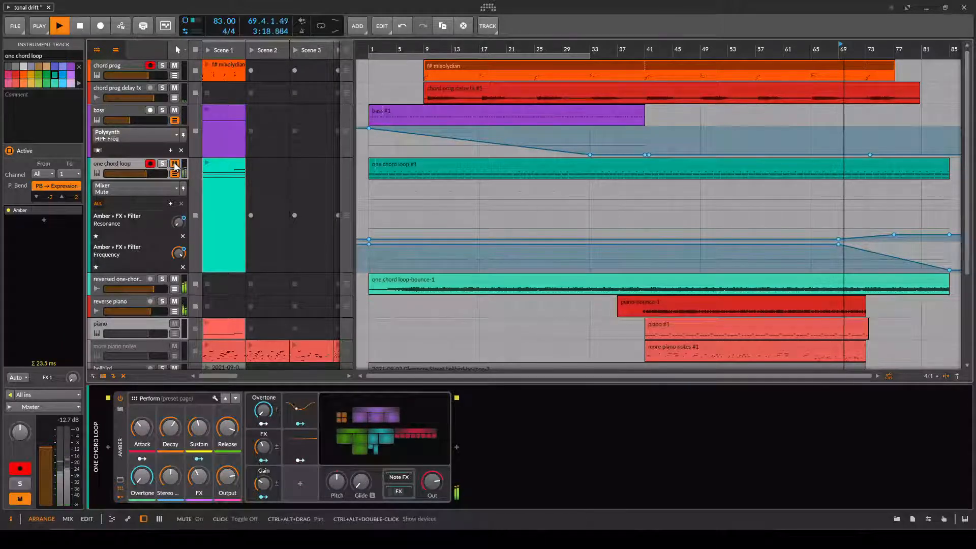
click(162, 280)
double_click(80, 28)
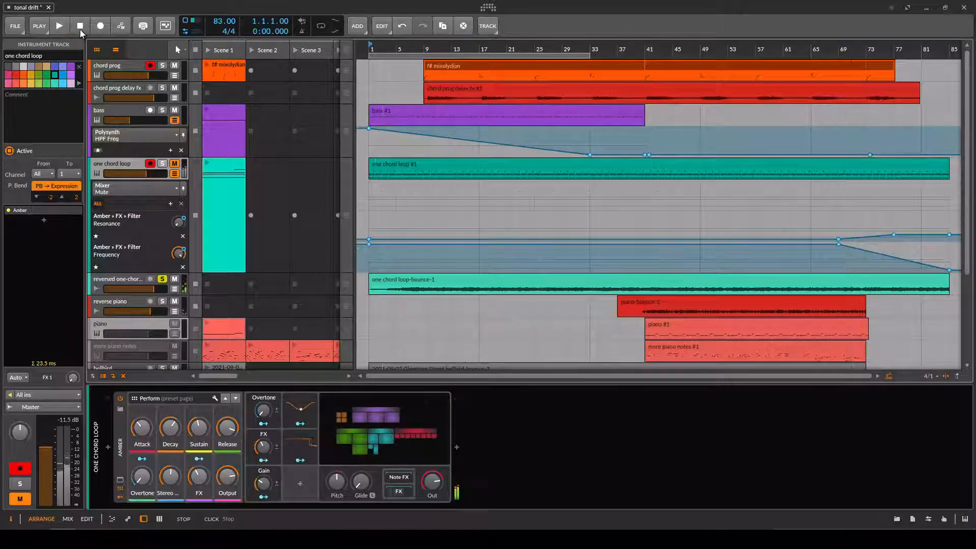
Play the soloed reversed one-chord loop from the song's start, and stop it after listening.
click(59, 29)
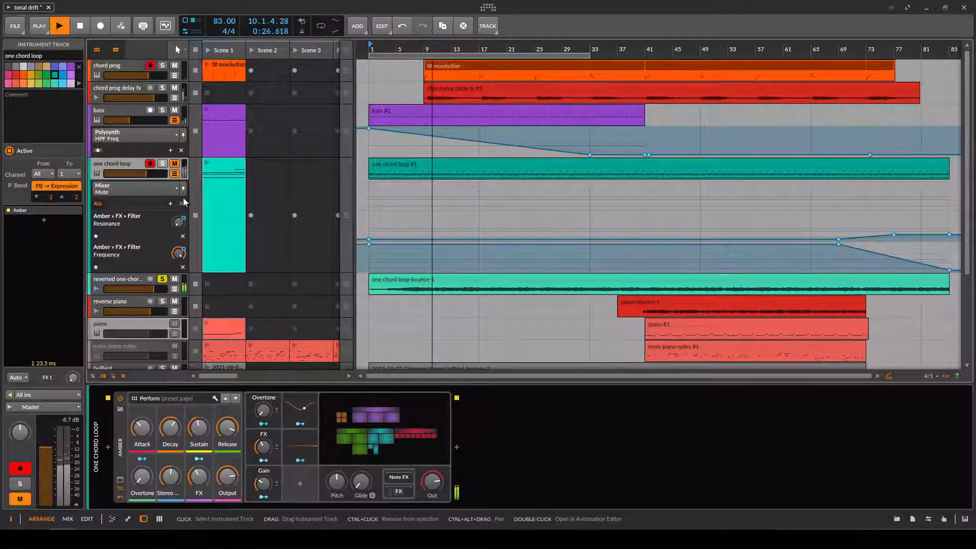
key(space)
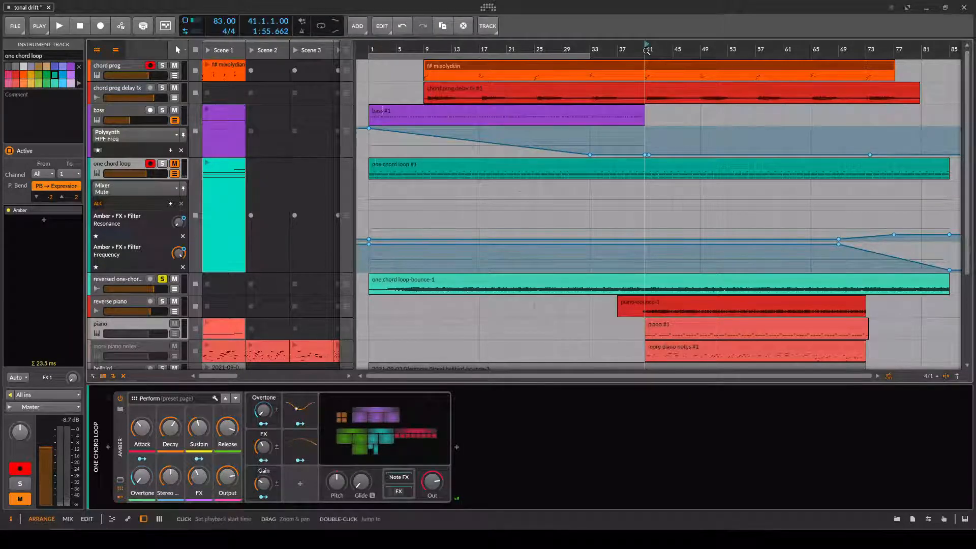
Solo only the reverse piano track, play it, and examine the waveform of its piano-bounce-1 clip.
click(162, 301)
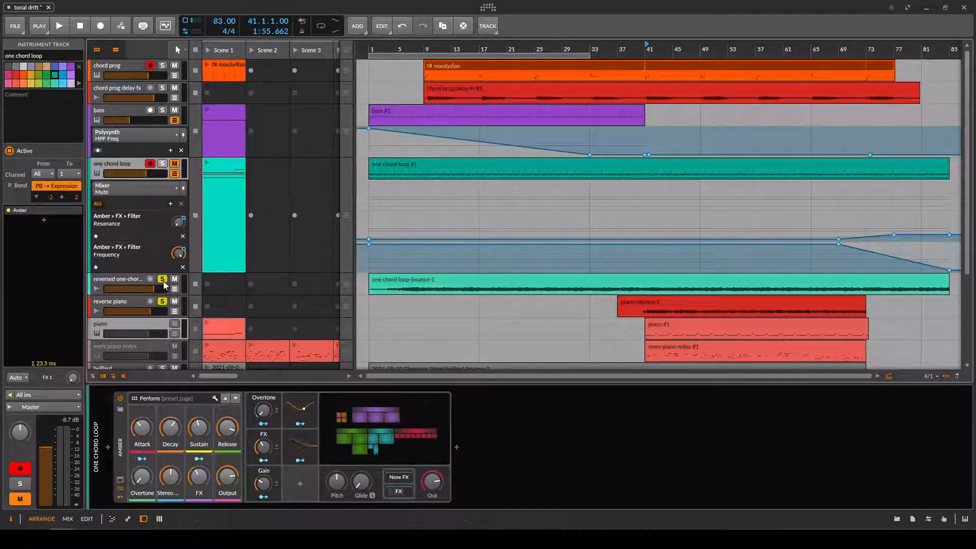
click(162, 279)
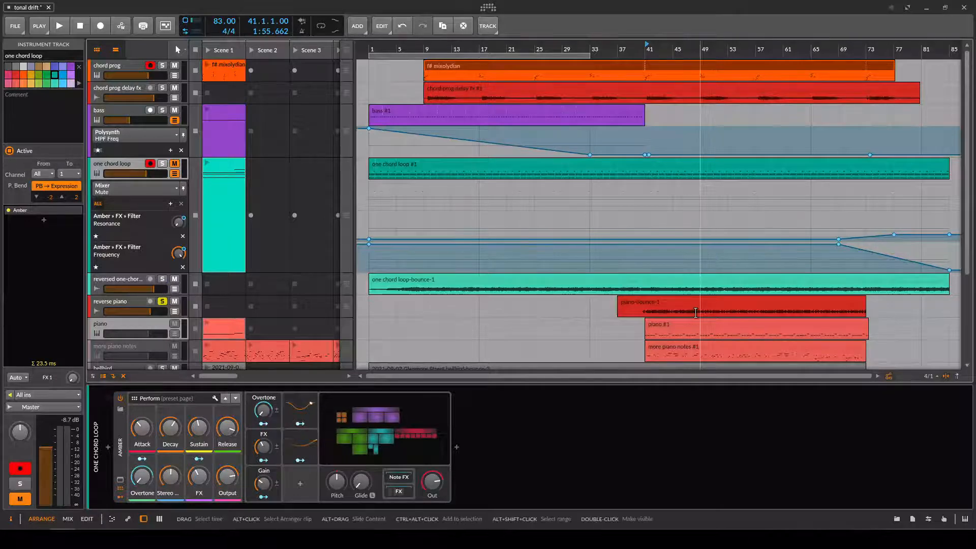
key(space)
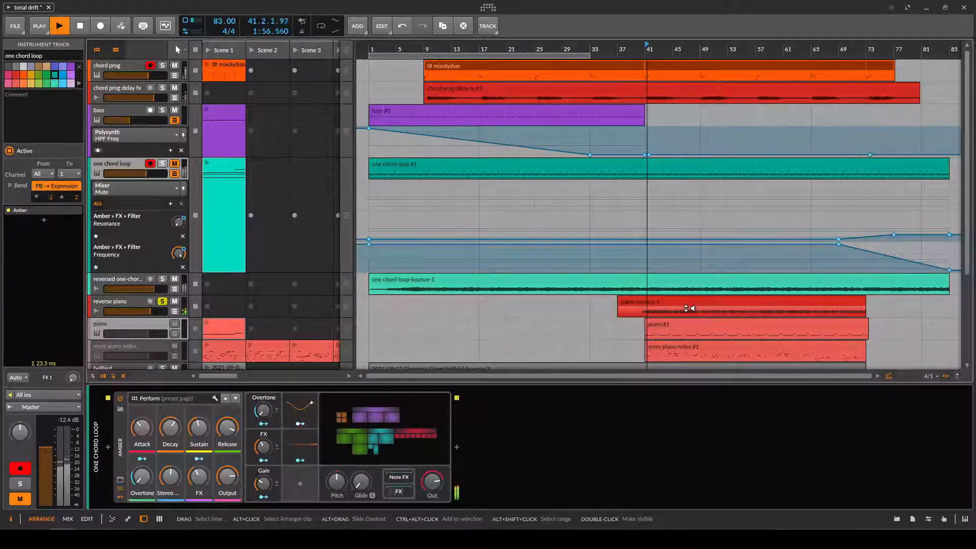
double_click(685, 307)
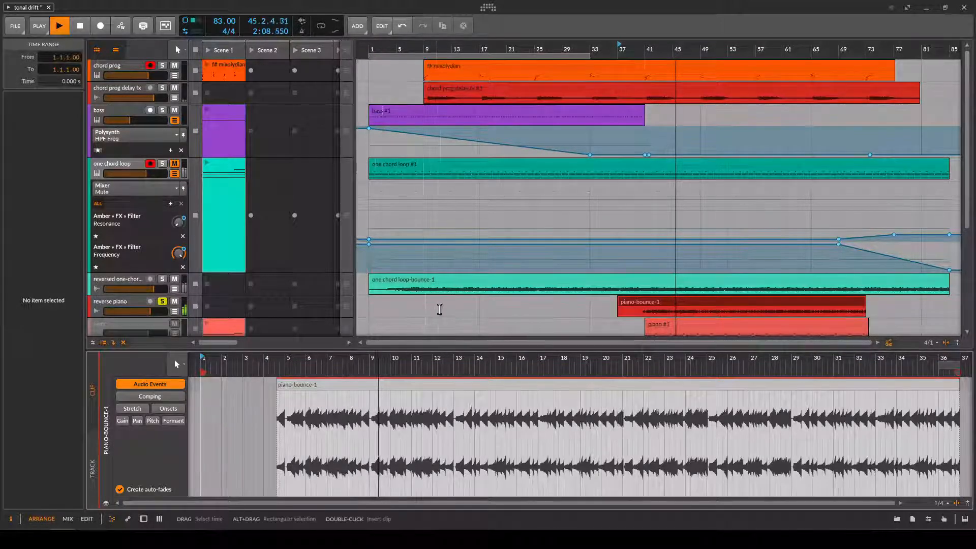
scroll(442, 307, down, 1)
scroll(463, 305, down, 3)
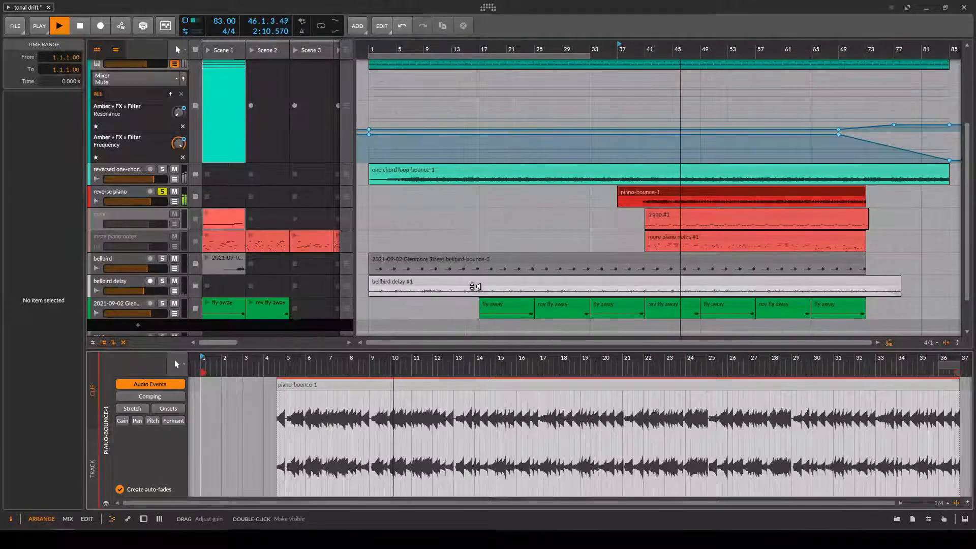
key(space)
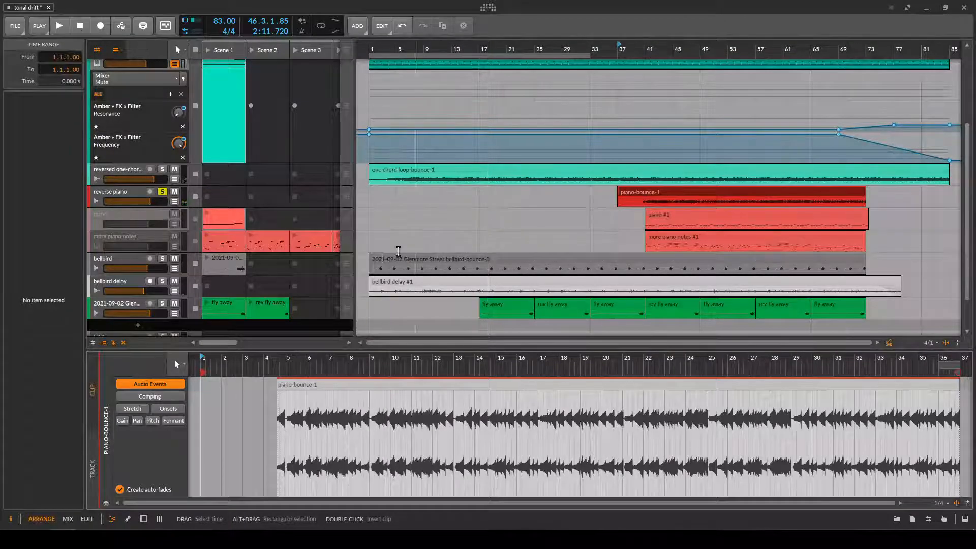
Take the reverse piano track off solo and activate the original piano and more piano notes tracks.
click(163, 197)
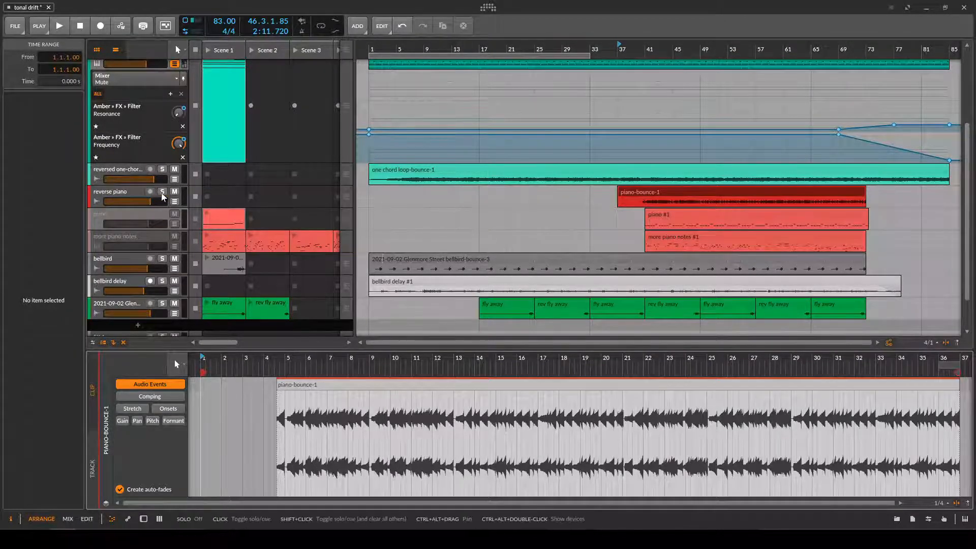
click(162, 218)
right_click(154, 214)
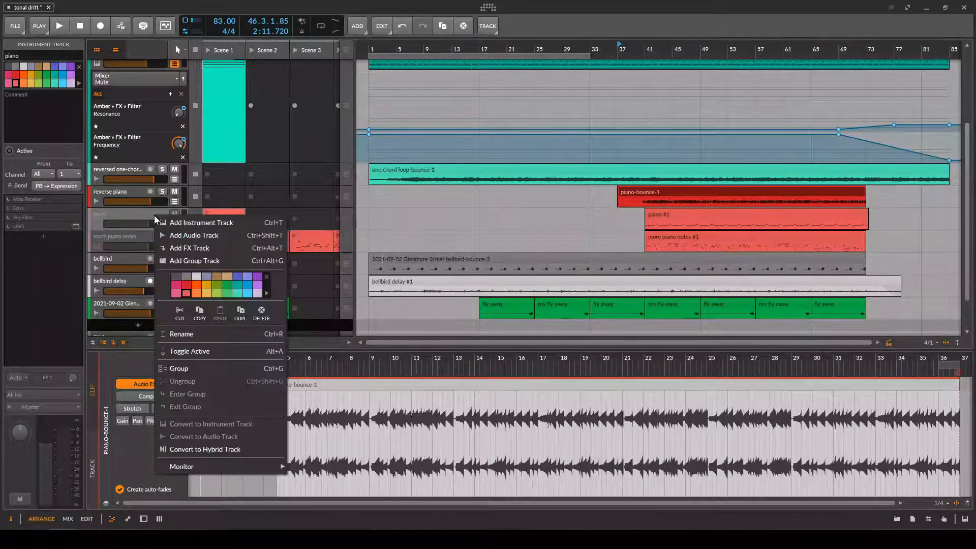
click(185, 350)
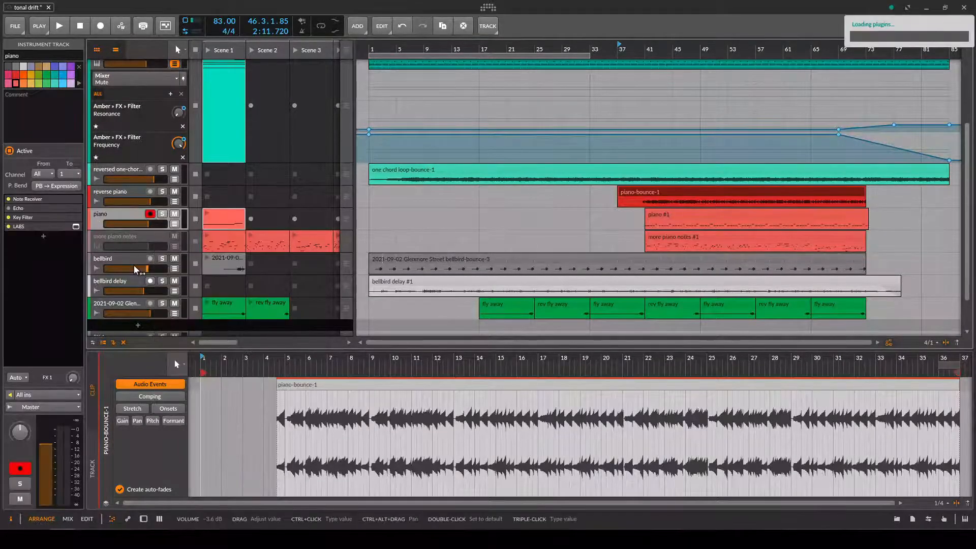
right_click(139, 235)
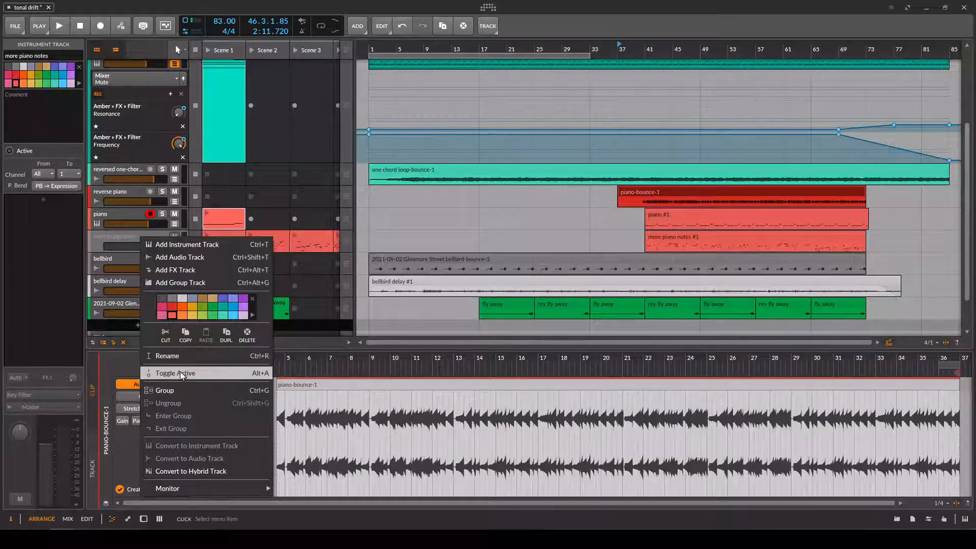
click(175, 374)
Solo the piano track, launch its Scene 1 clip and show the clip's notes.
click(162, 214)
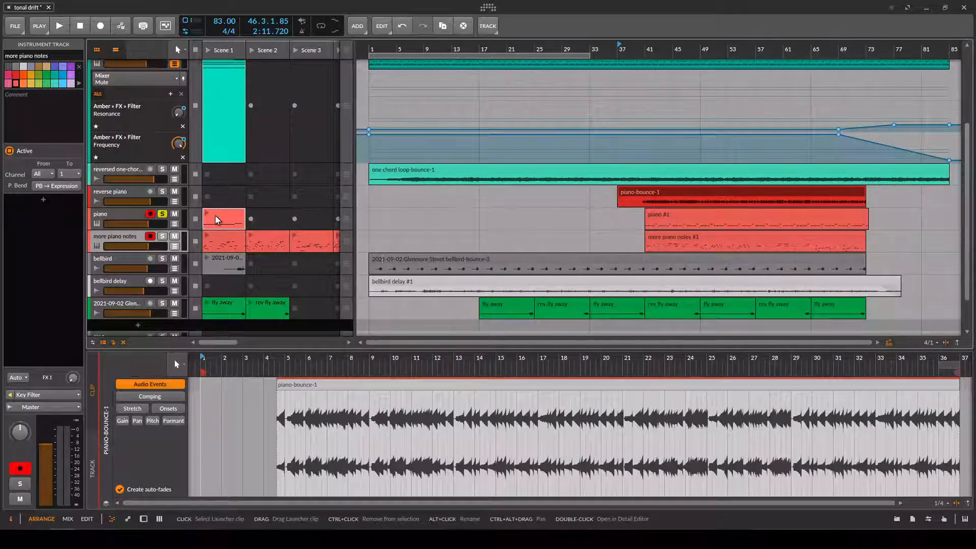
click(207, 216)
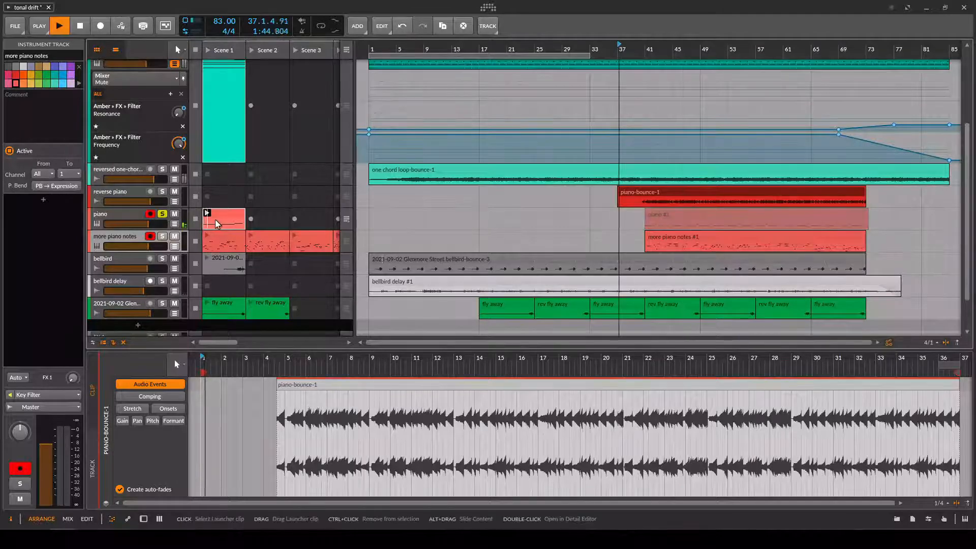
click(219, 216)
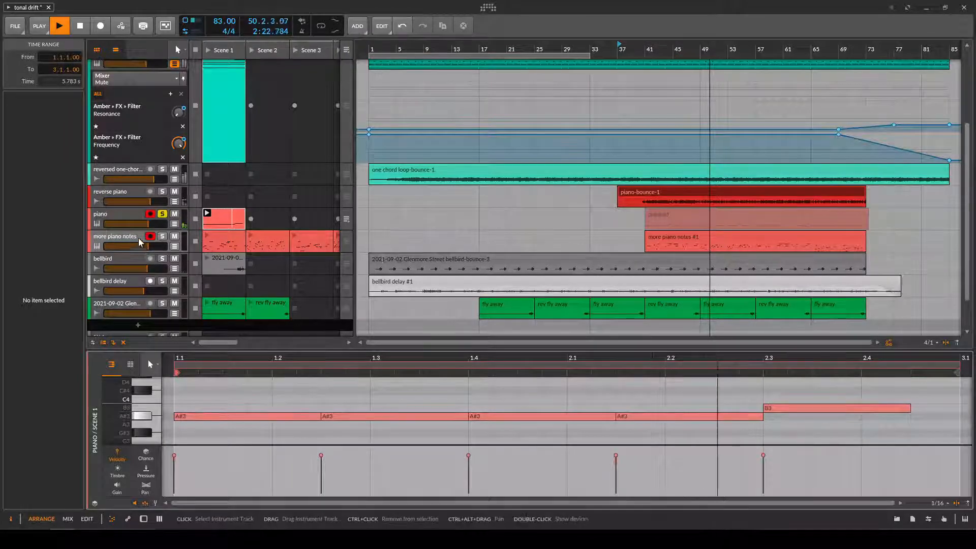
Show the piano track's device chain and view the Soft Piano preset in its LABS plugin window.
click(130, 215)
double_click(130, 215)
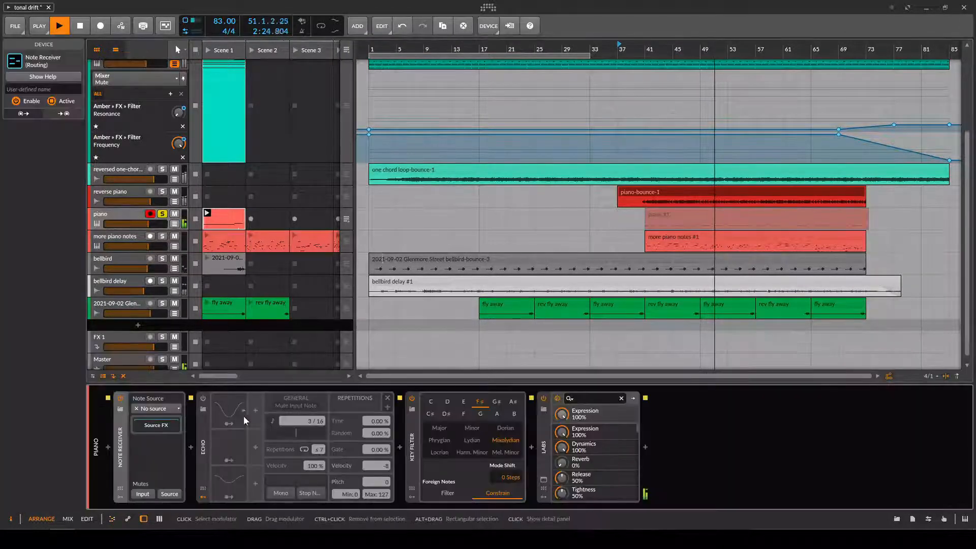
click(544, 479)
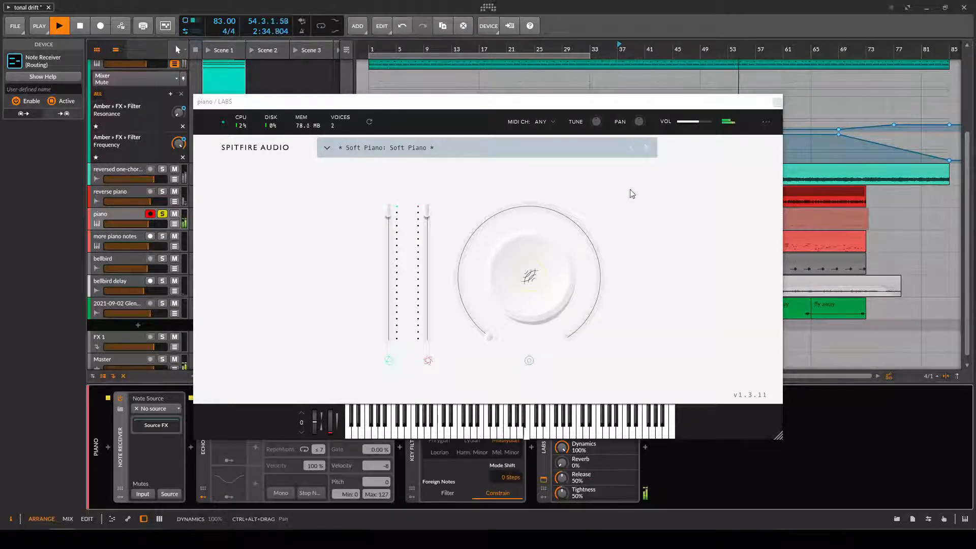
click(777, 103)
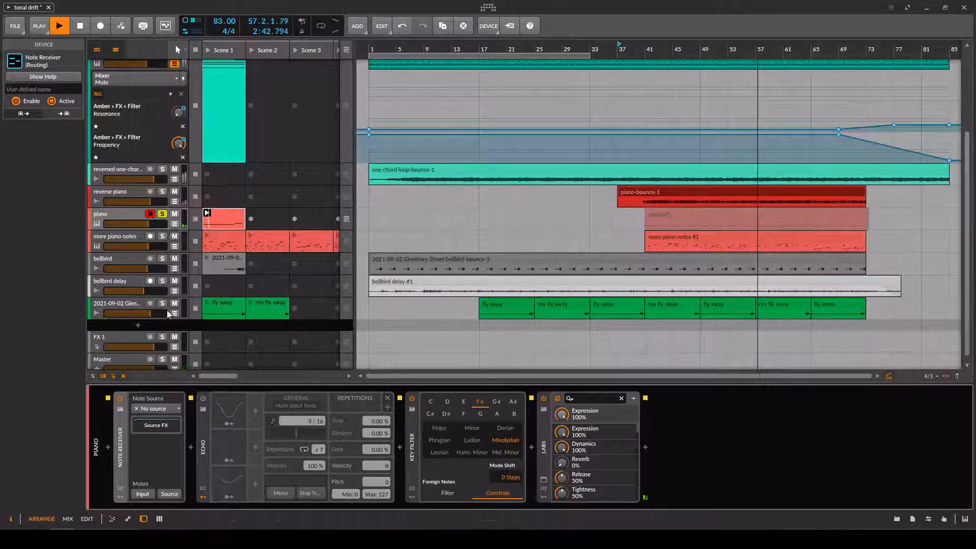
Enable the Echo note effect on the piano track and turn off its Mute Input Note option.
click(204, 427)
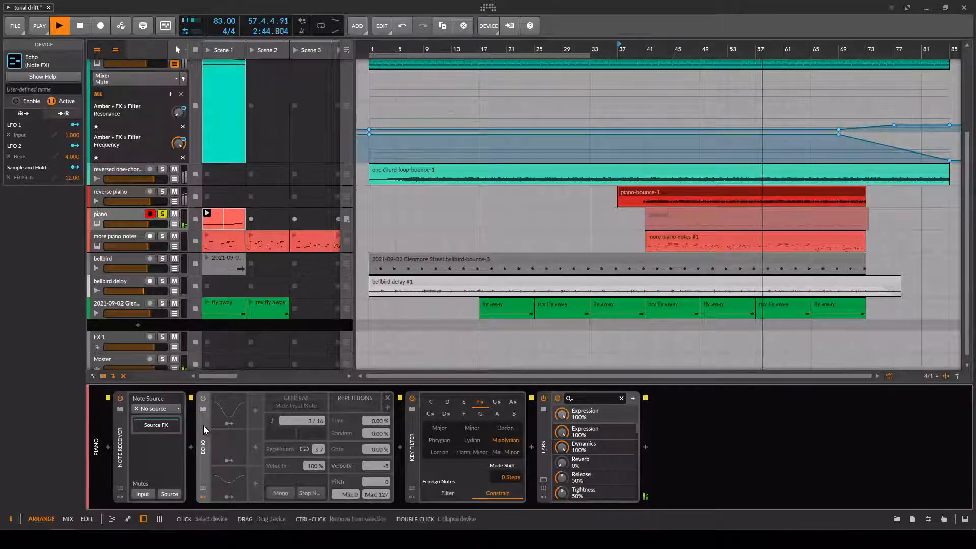
right_click(203, 425)
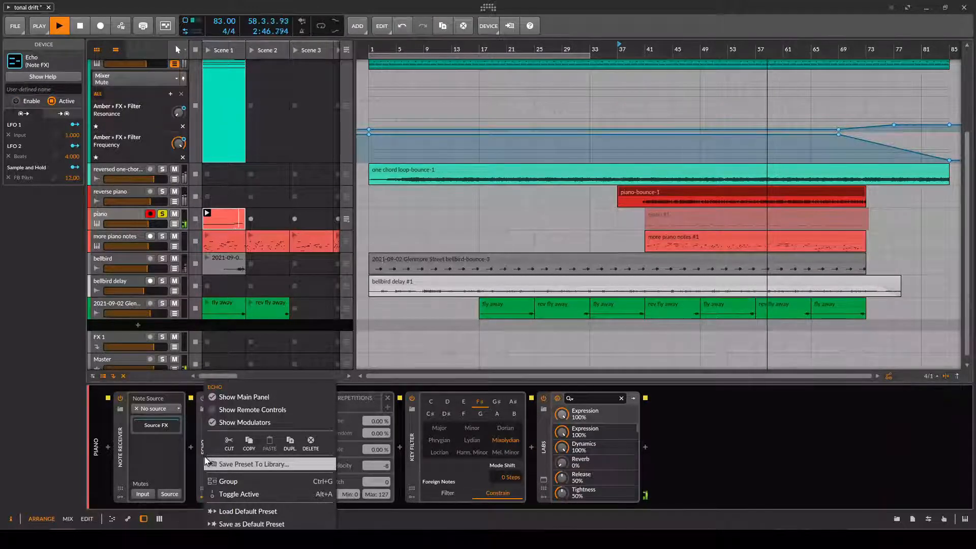
click(223, 494)
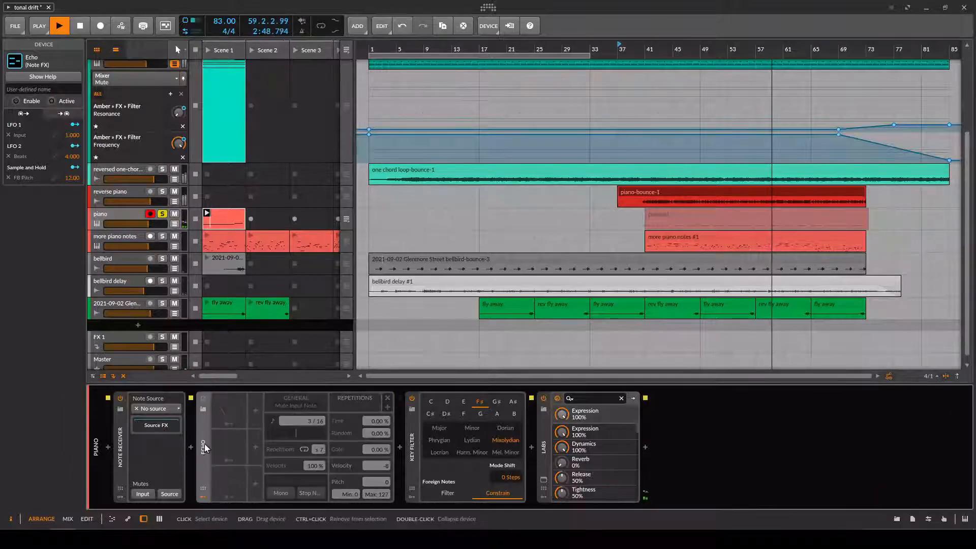
click(203, 398)
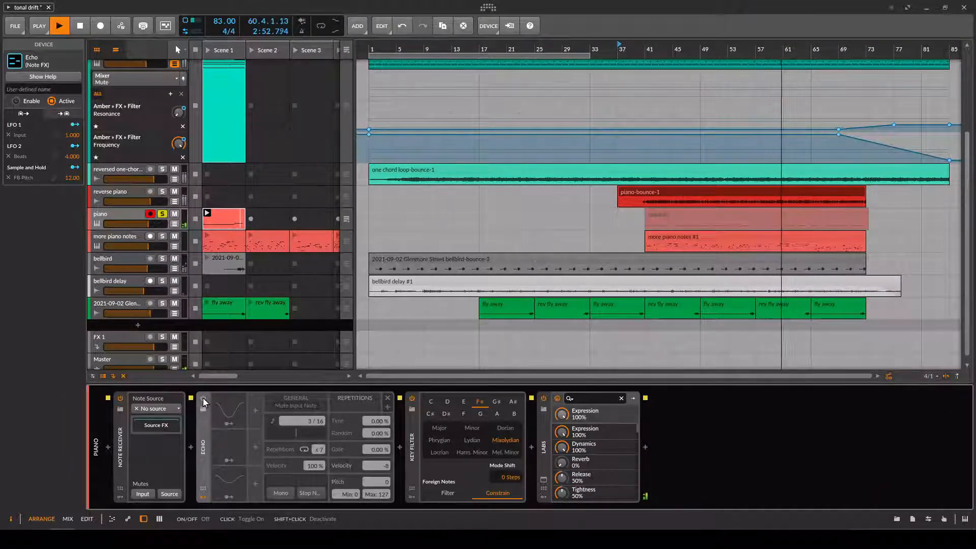
click(203, 397)
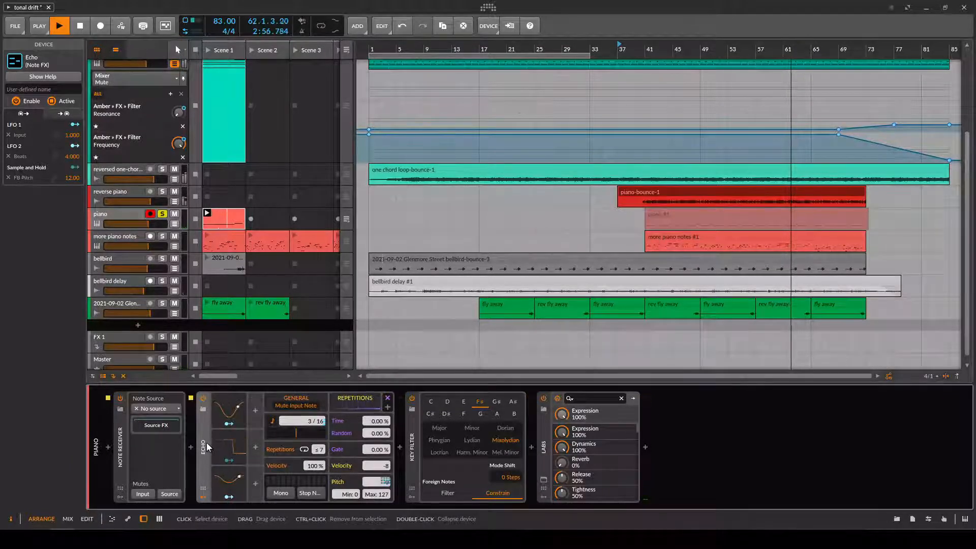
click(304, 406)
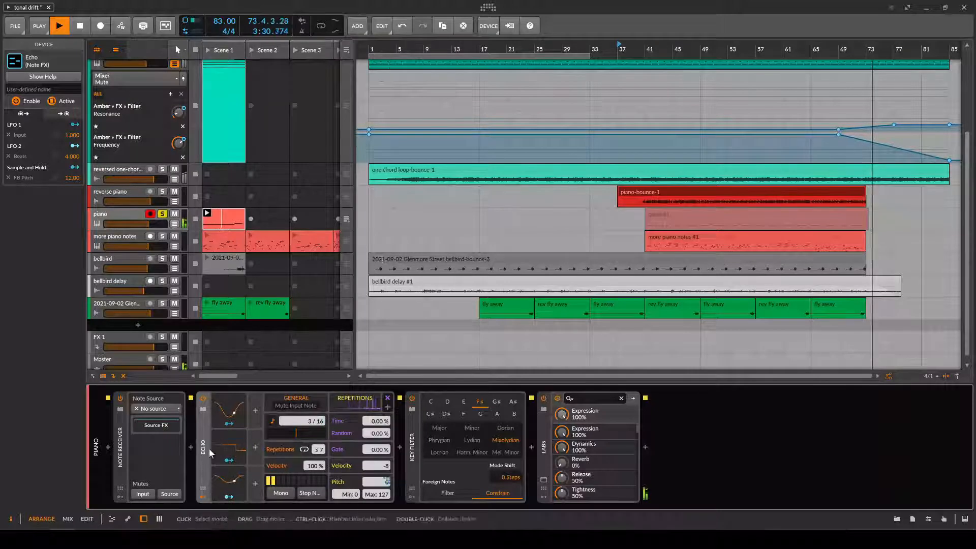
Examine the settings of the Echo's Sample and Hold modulator while the piano clip plays, and stop playback.
click(228, 447)
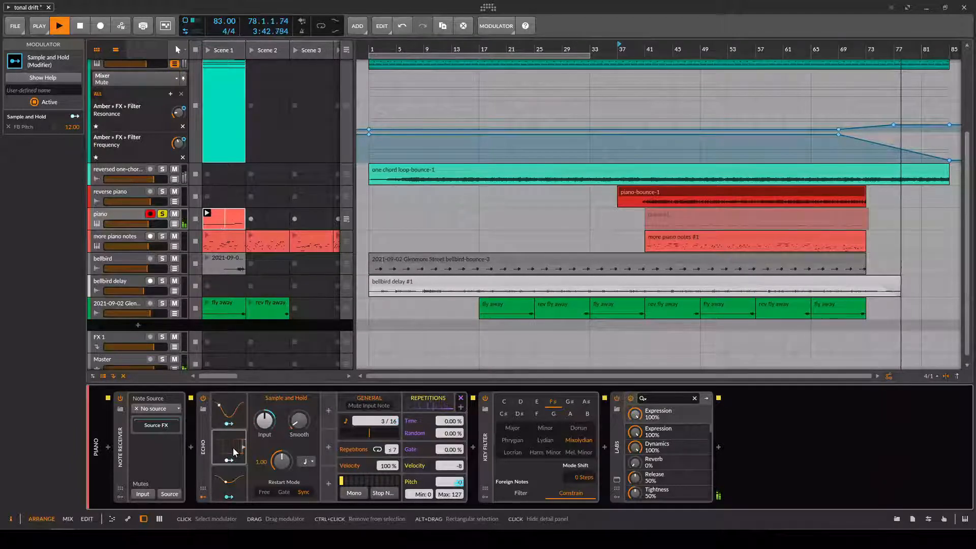
click(234, 451)
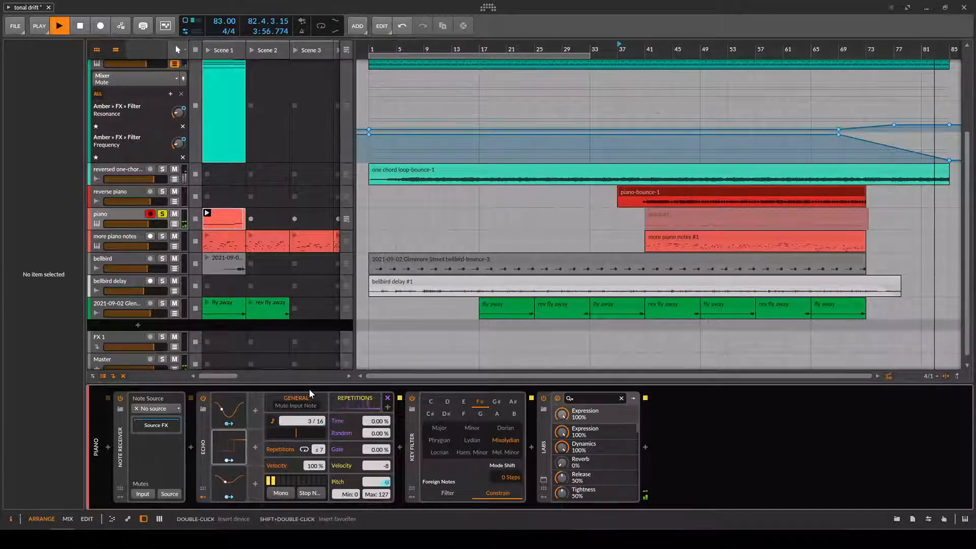
key(space)
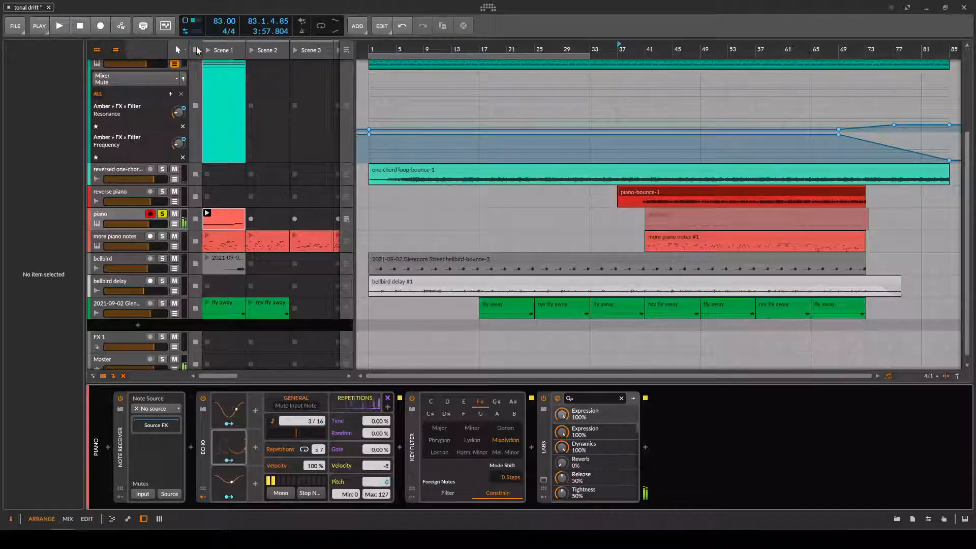
Return the piano track to arrangement playback, set the start position to bar 41 and show the piano #1 clip's notes.
click(343, 218)
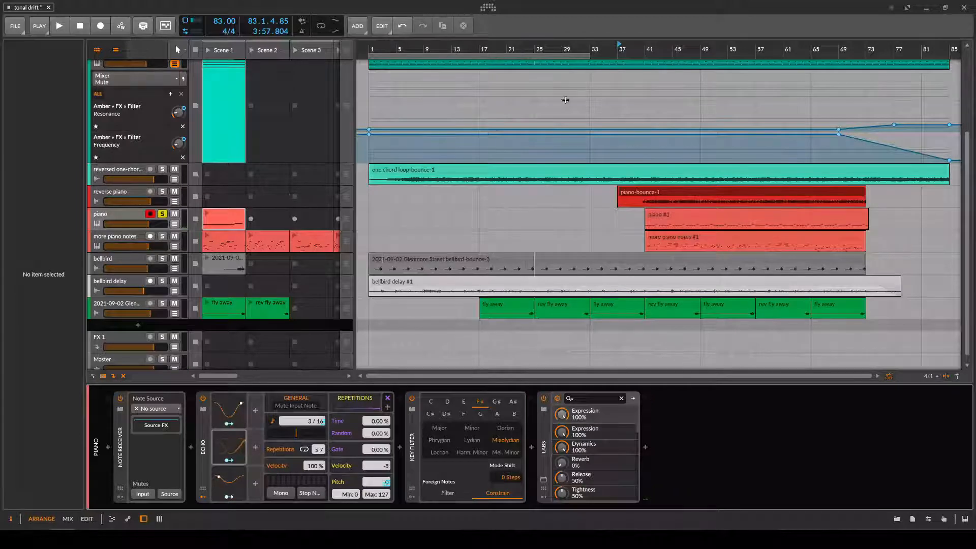
click(647, 49)
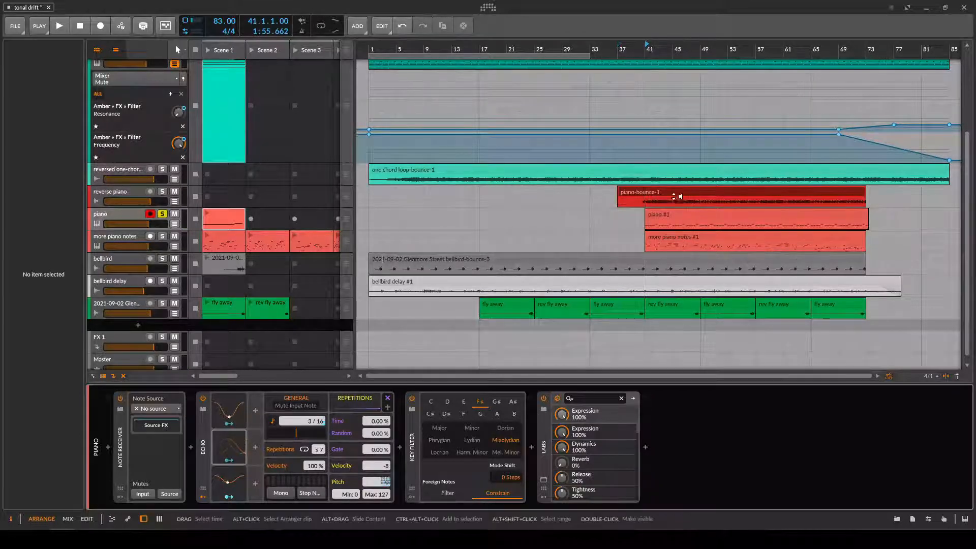
double_click(665, 214)
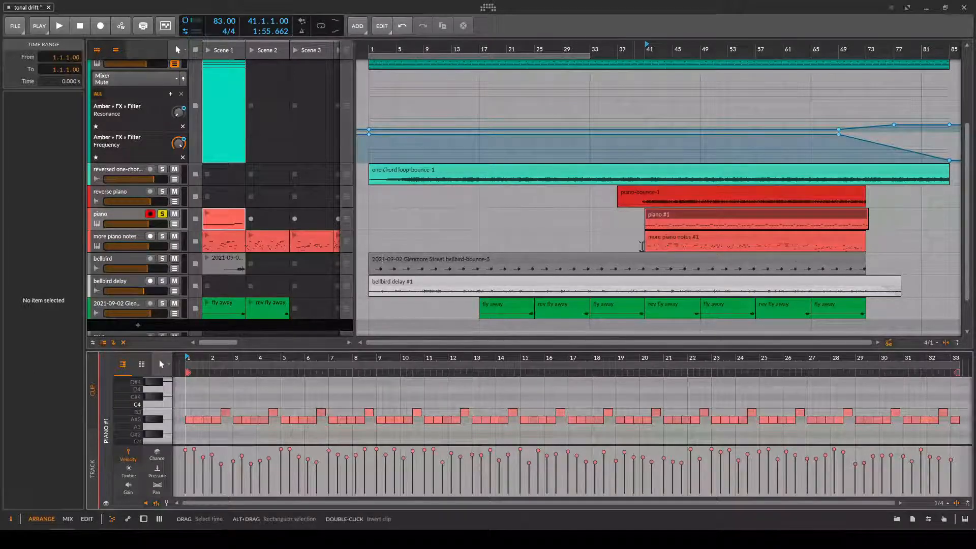
Disable the Echo and Key Filter devices on the piano track and solo the more piano notes track as well.
double_click(131, 213)
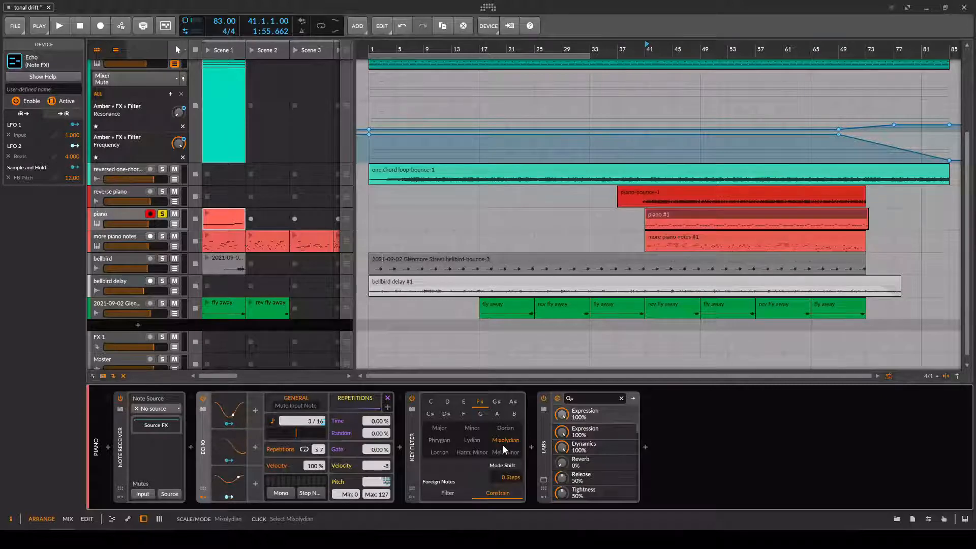
click(415, 444)
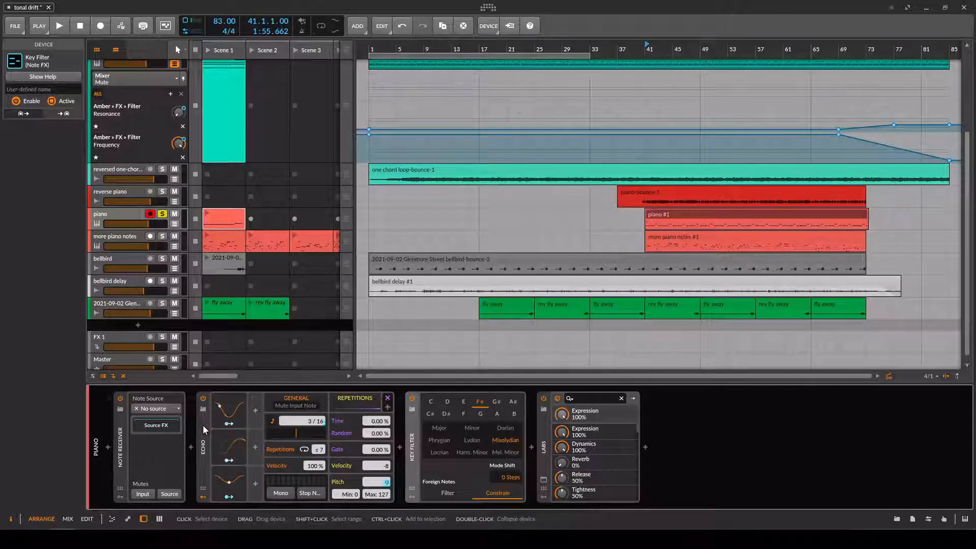
click(201, 398)
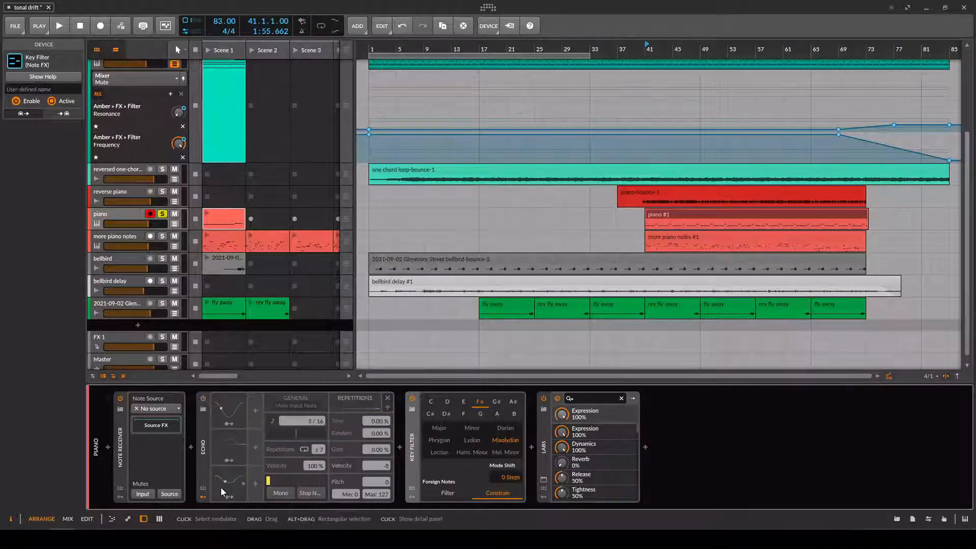
click(412, 398)
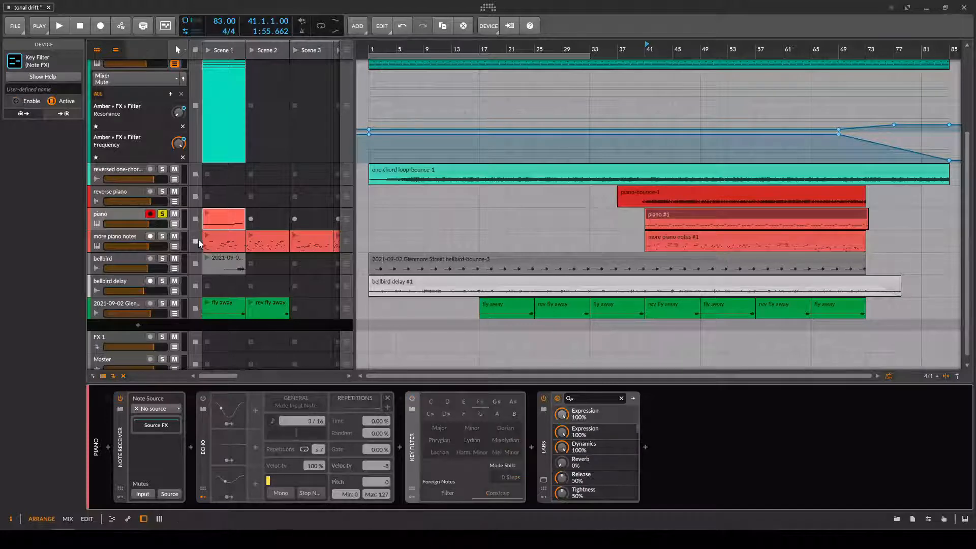
click(162, 236)
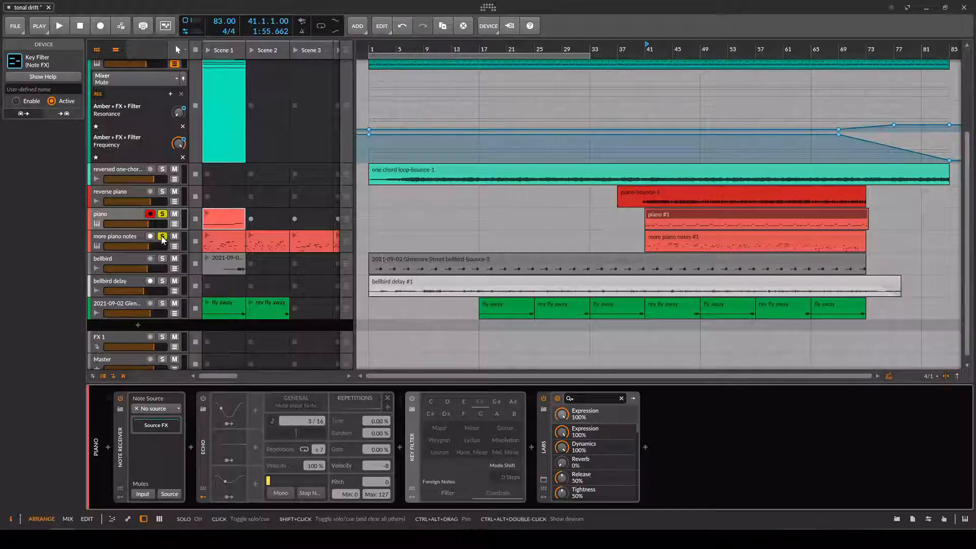
click(120, 444)
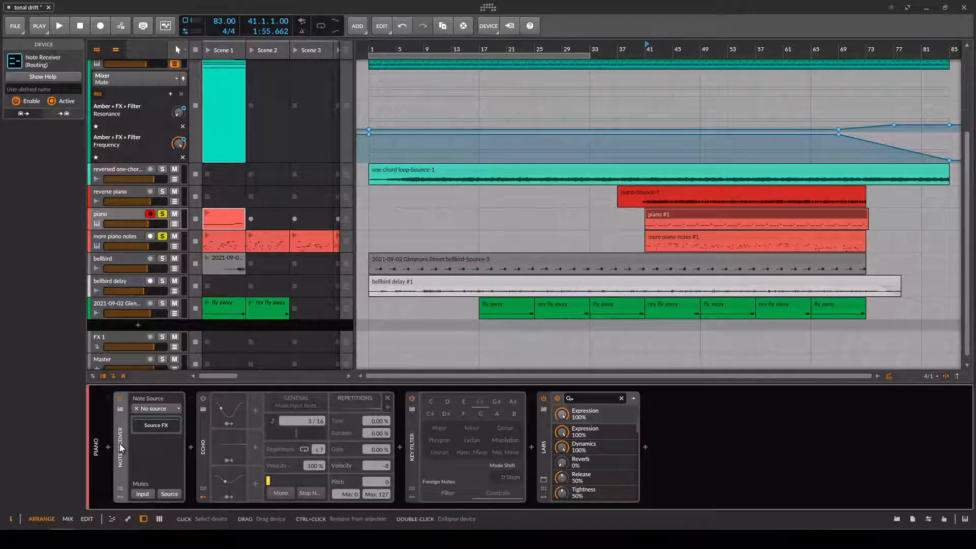
click(163, 411)
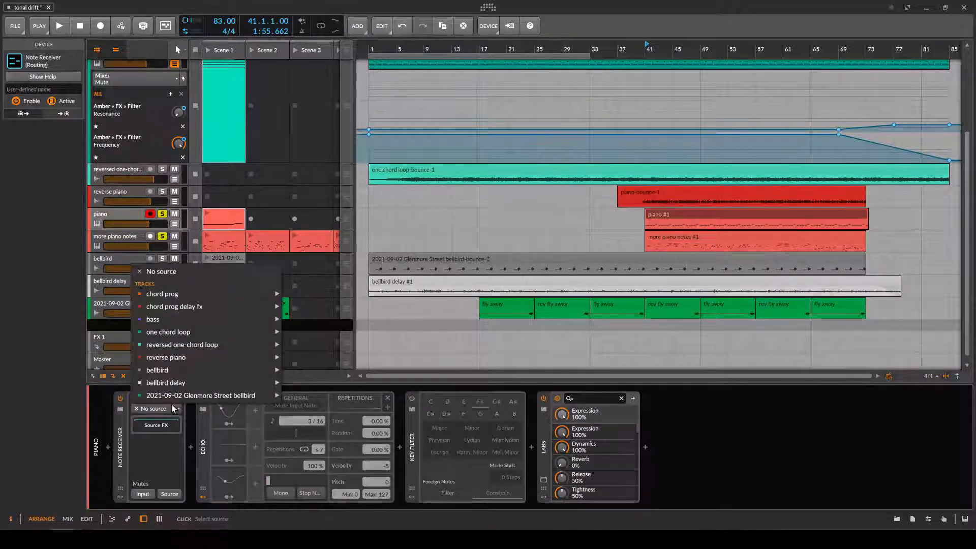
mouse_move(188, 396)
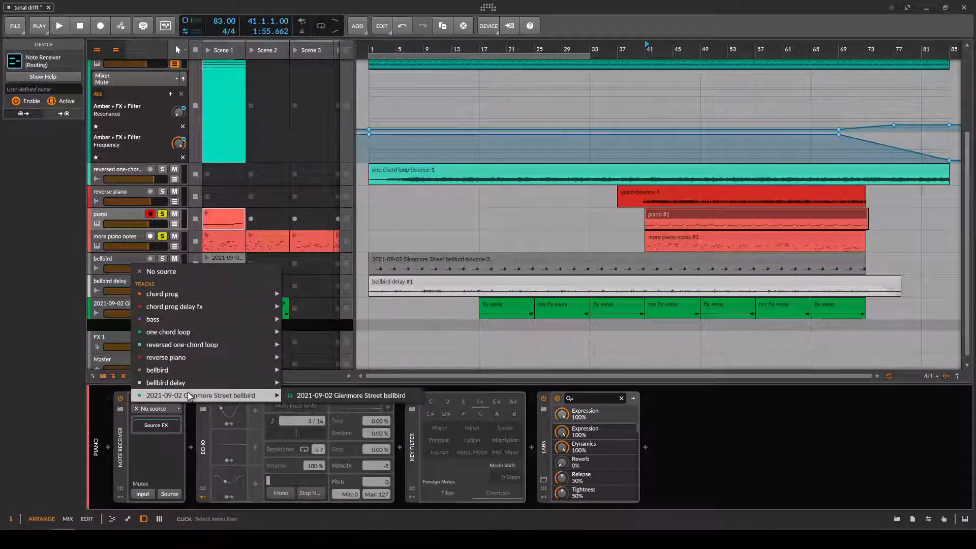
click(124, 431)
click(152, 408)
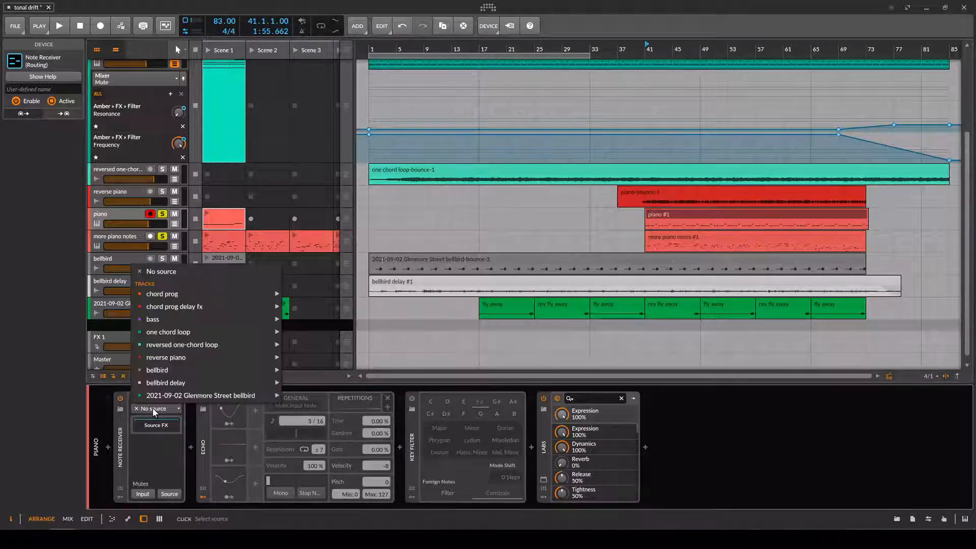
click(152, 408)
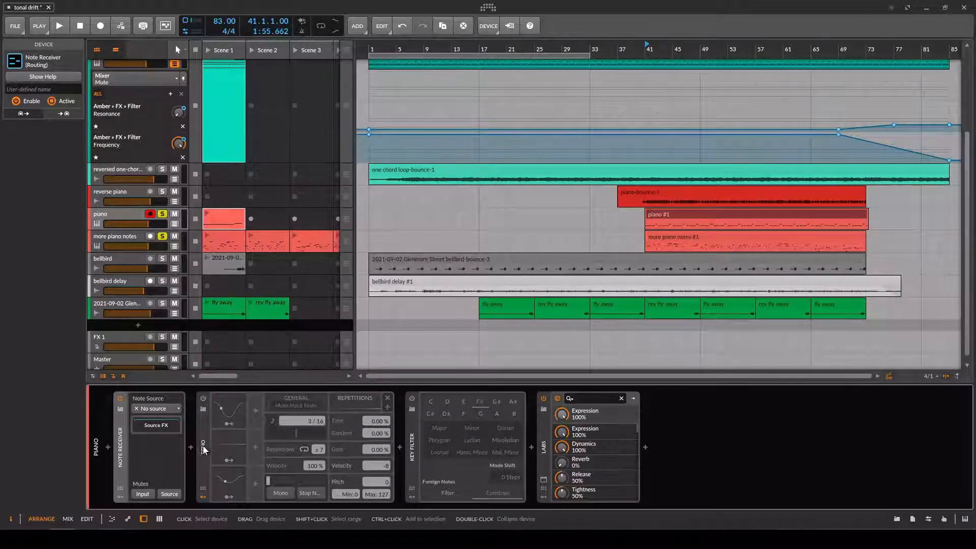
Delete the Echo device from the piano track and check the Note Receiver's available sources.
click(205, 445)
key(Delete)
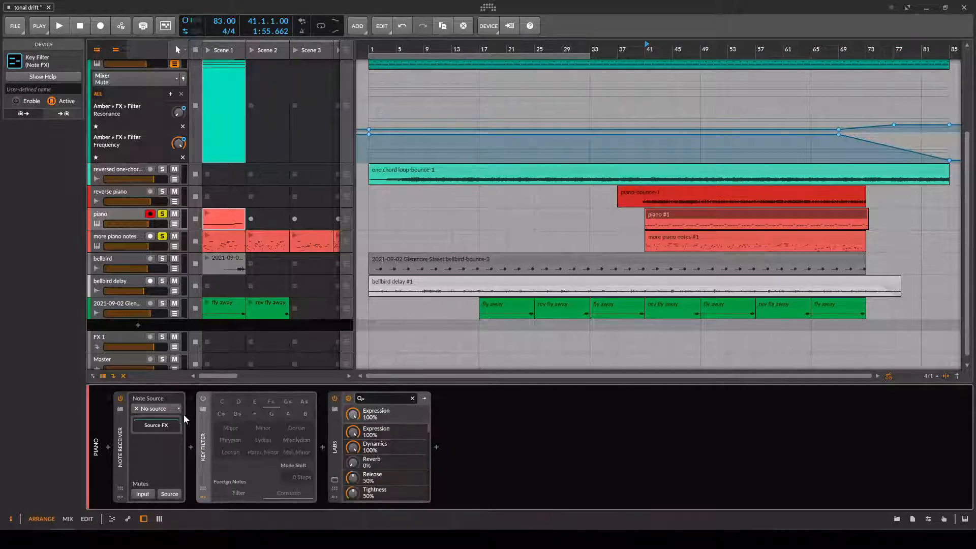
click(159, 408)
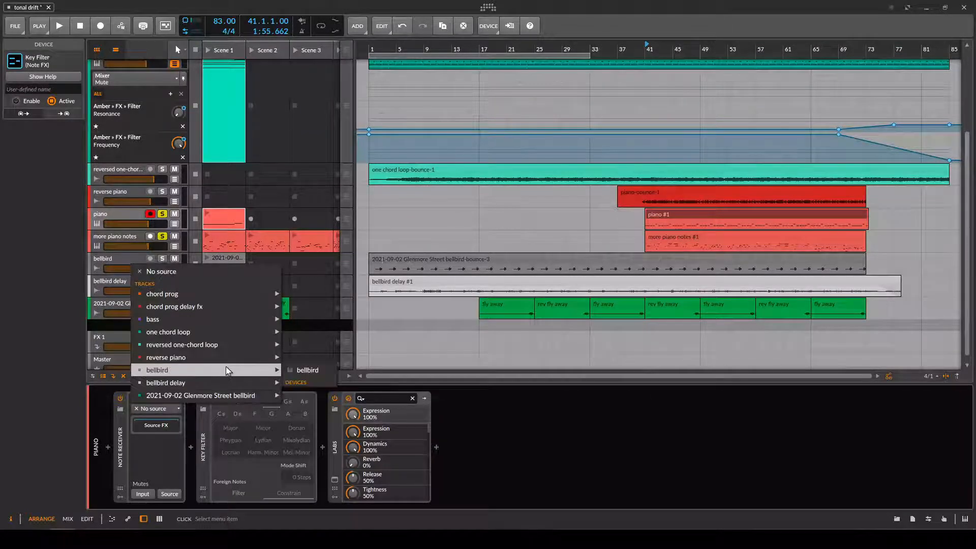
Set the more piano notes track's input source to No input.
click(117, 237)
click(117, 237)
click(46, 395)
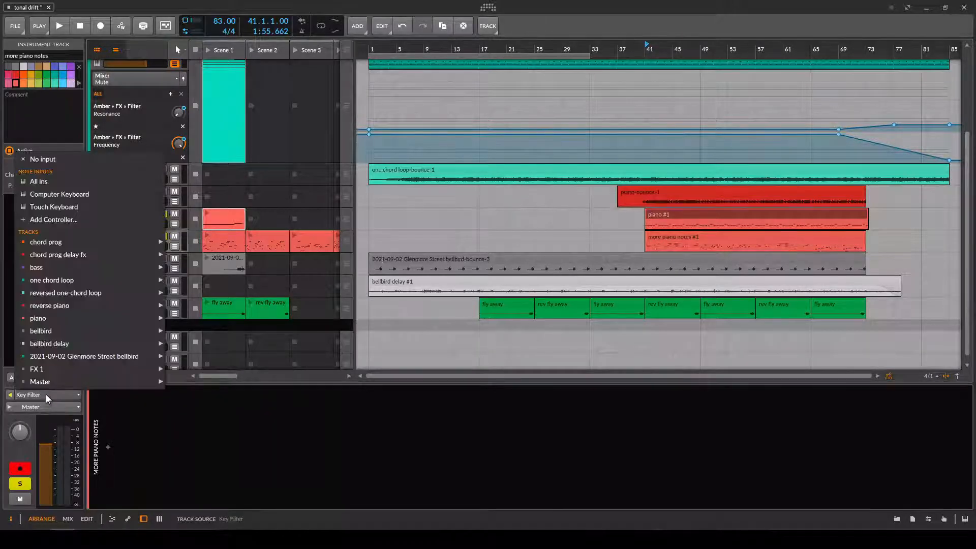
click(56, 159)
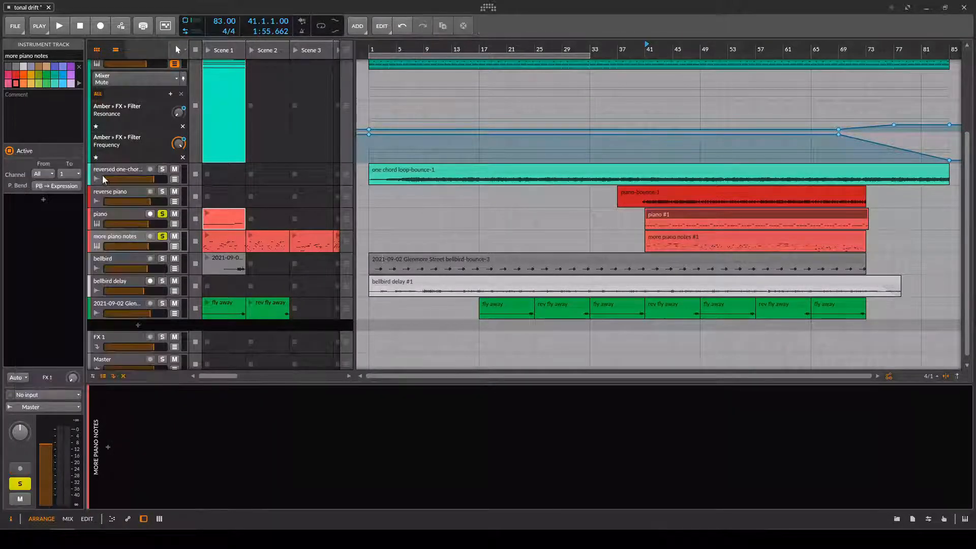
Set the piano track's Note Receiver to take its notes from the more piano notes track.
click(122, 215)
click(155, 409)
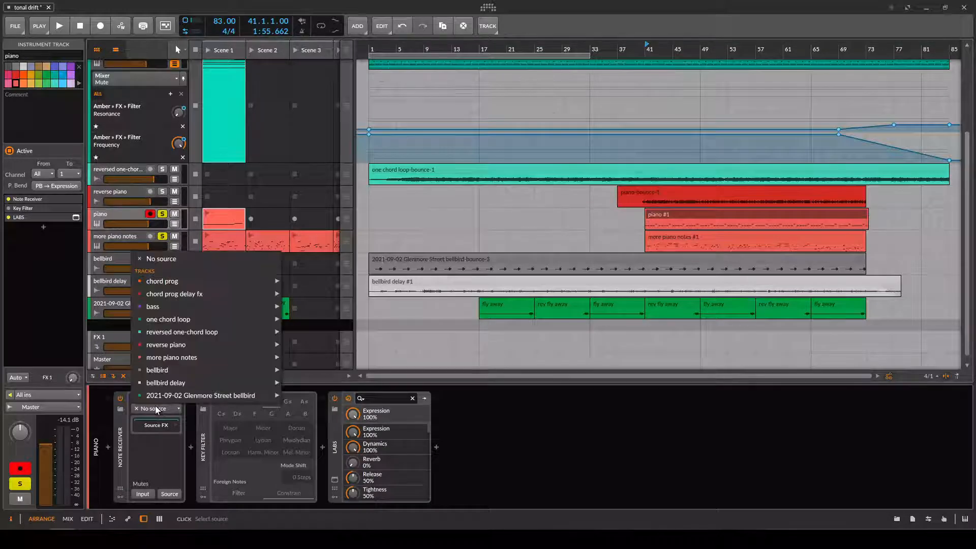
mouse_move(179, 332)
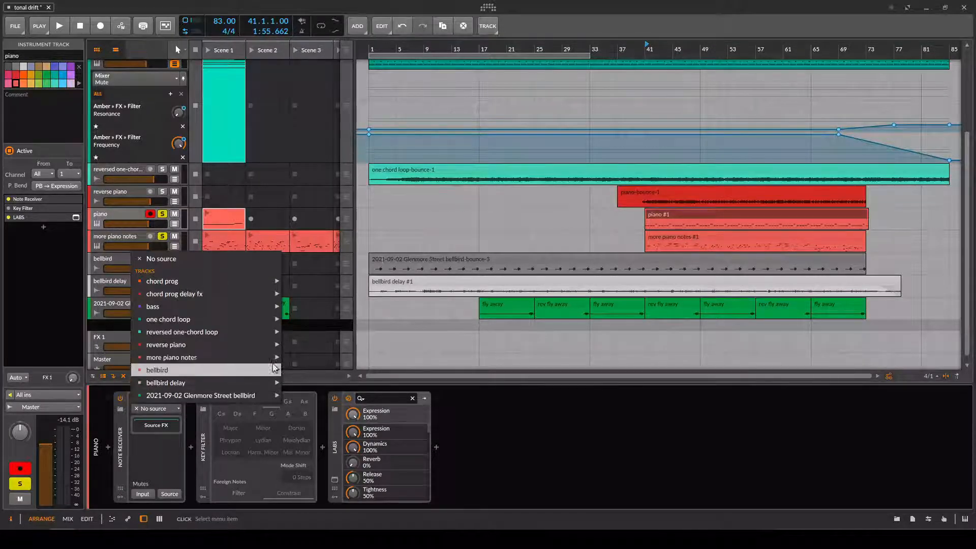
mouse_move(284, 356)
click(315, 357)
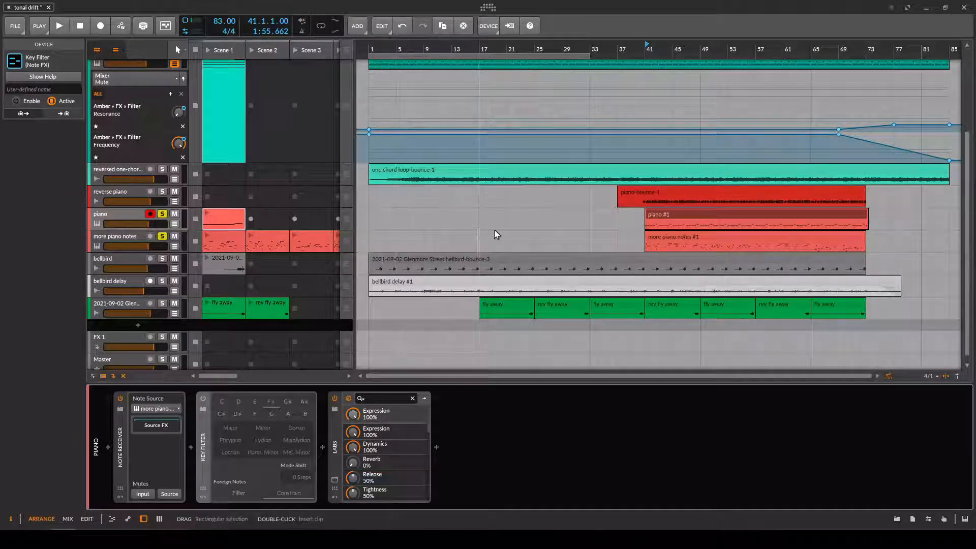
Play the soloed piano tracks from bar 41 while examining the more piano notes #1 clip's notes, and stop playback.
key(space)
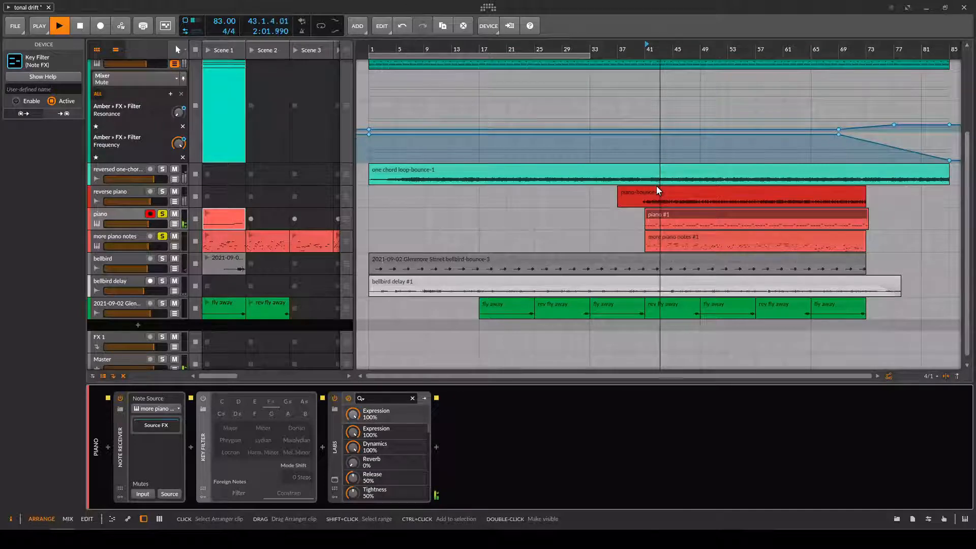
double_click(663, 235)
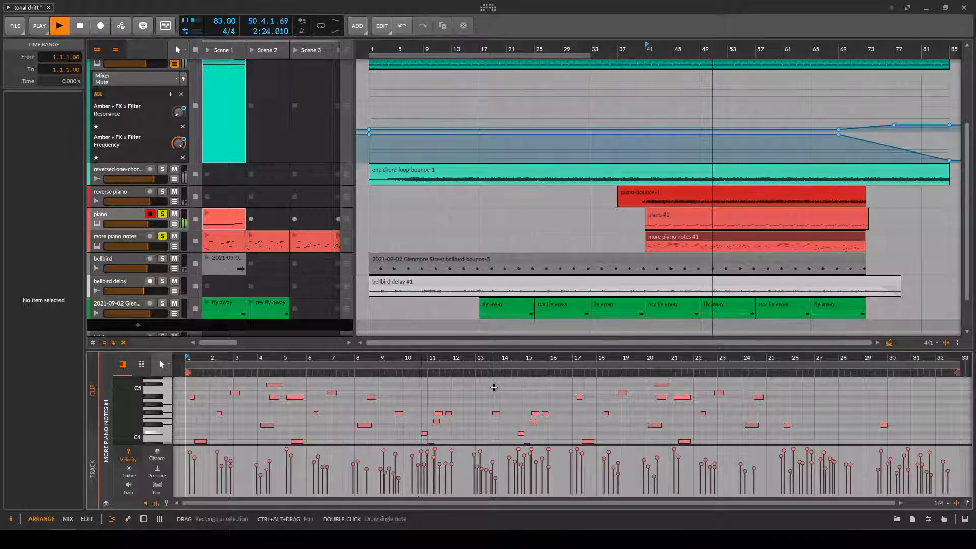
key(space)
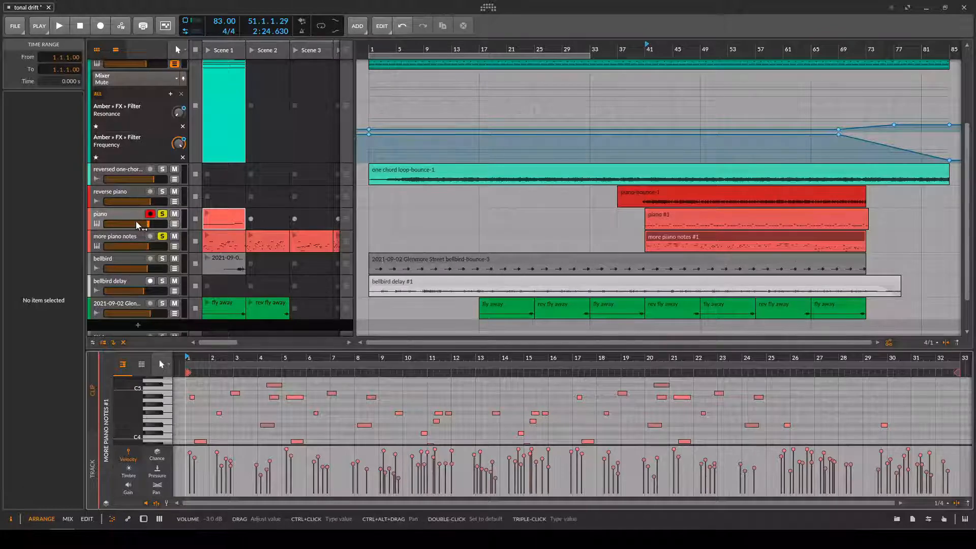
Solo the reverse piano track and delete the piano and more piano notes tracks.
click(163, 193)
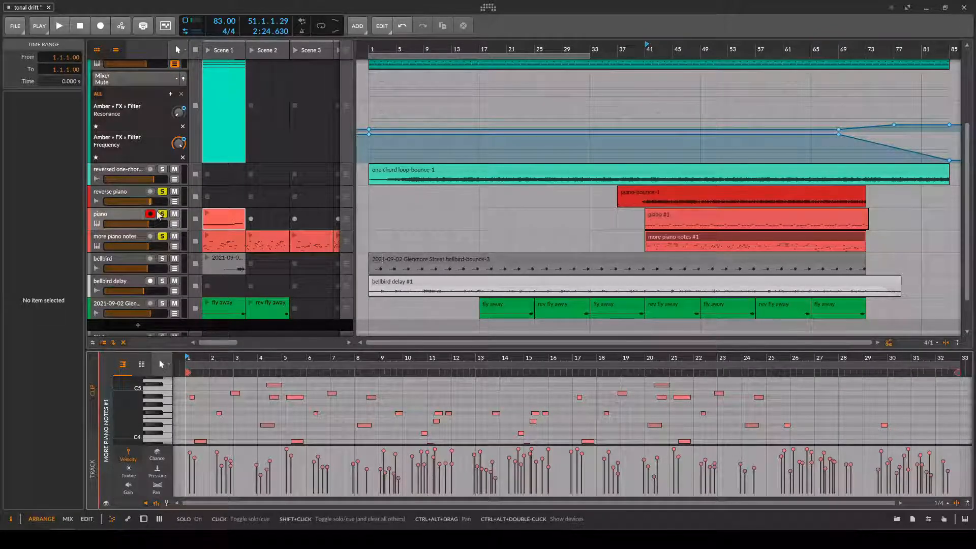
click(125, 212)
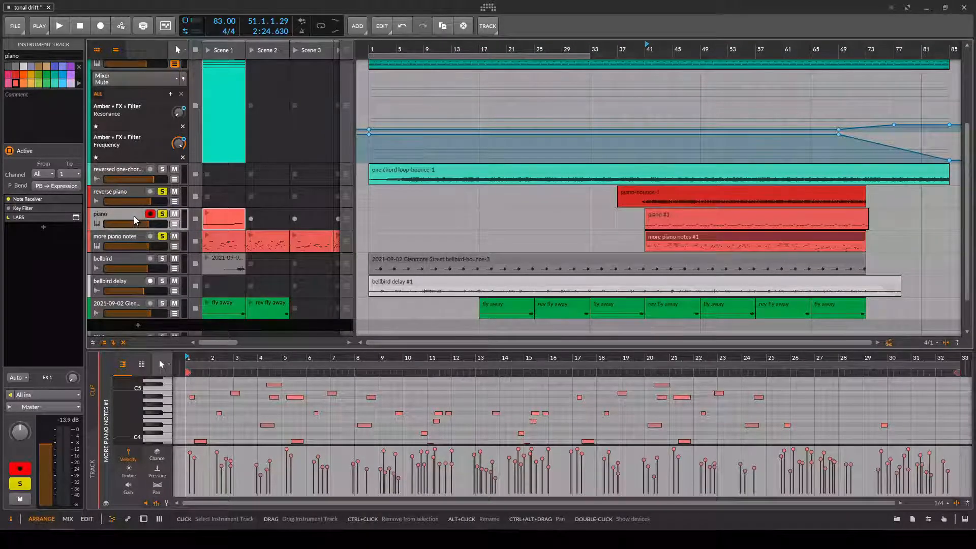
key(Delete)
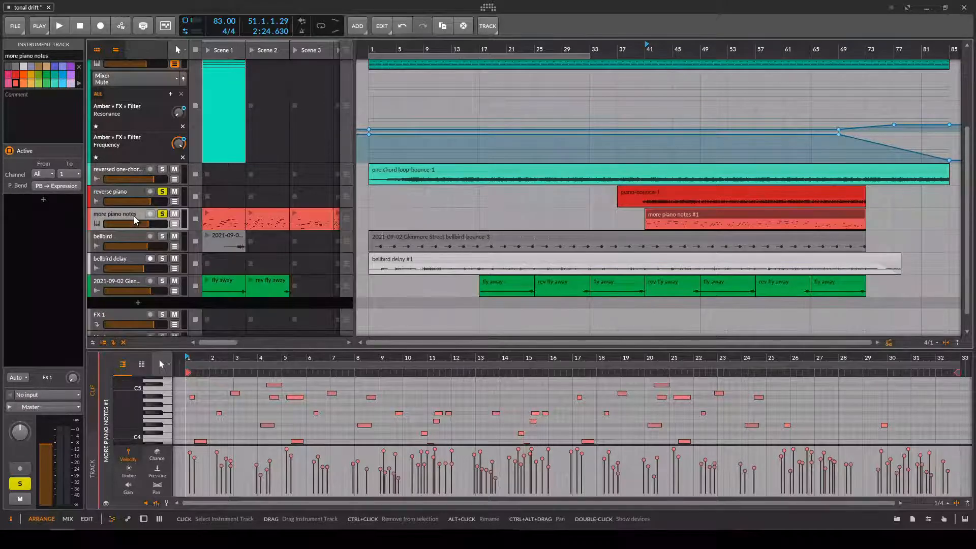
key(Delete)
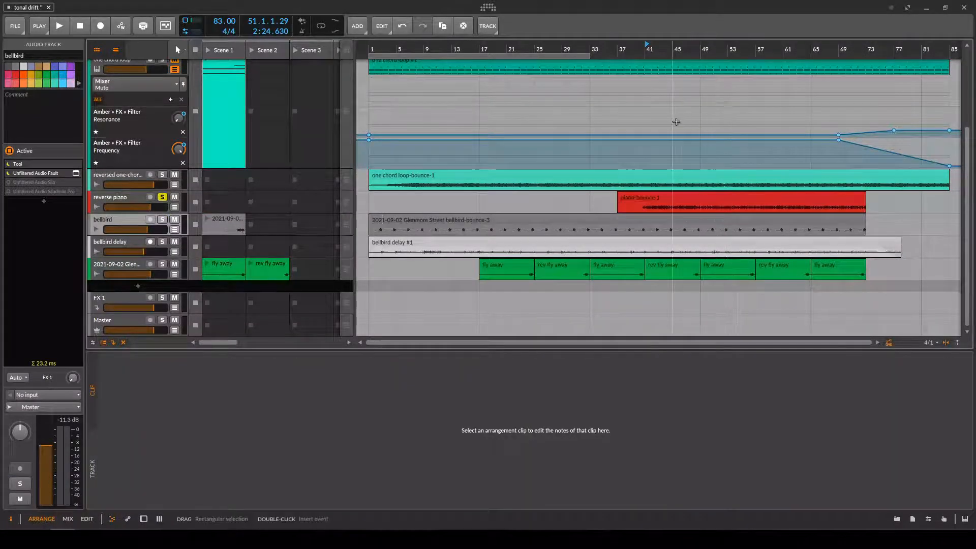
Unsolo the reverse piano track and audition the full mix from bar 41, finishing with playback reset to bar 1.
click(158, 198)
click(158, 198)
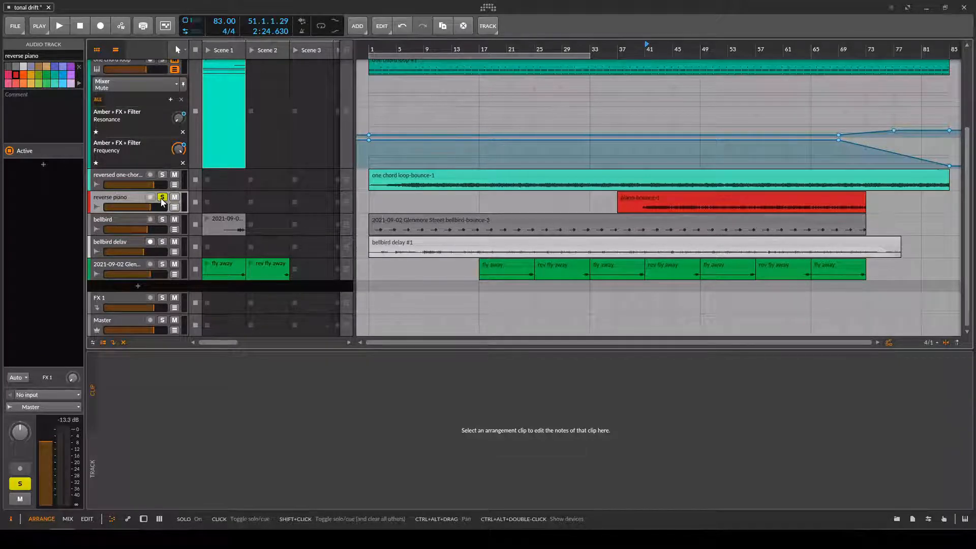
key(space)
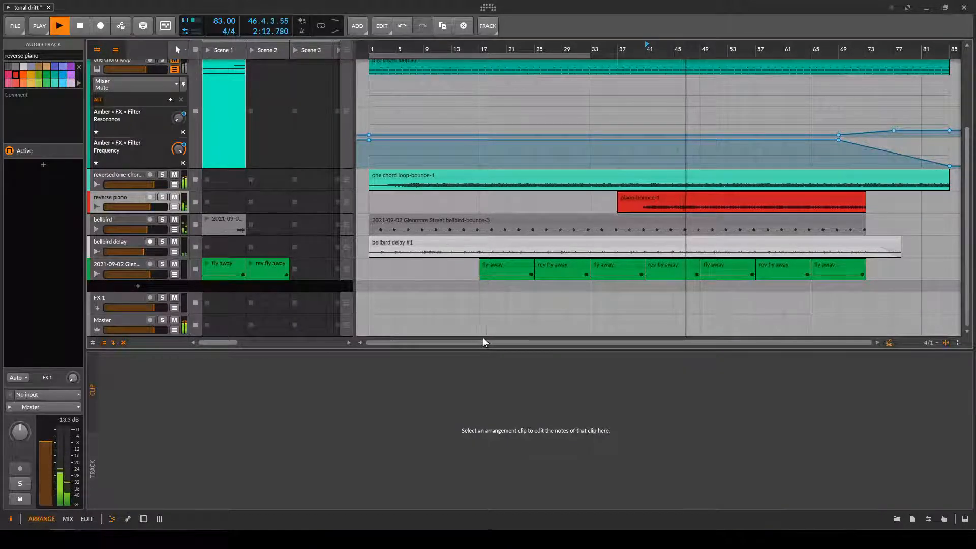
scroll(486, 318, up, 3)
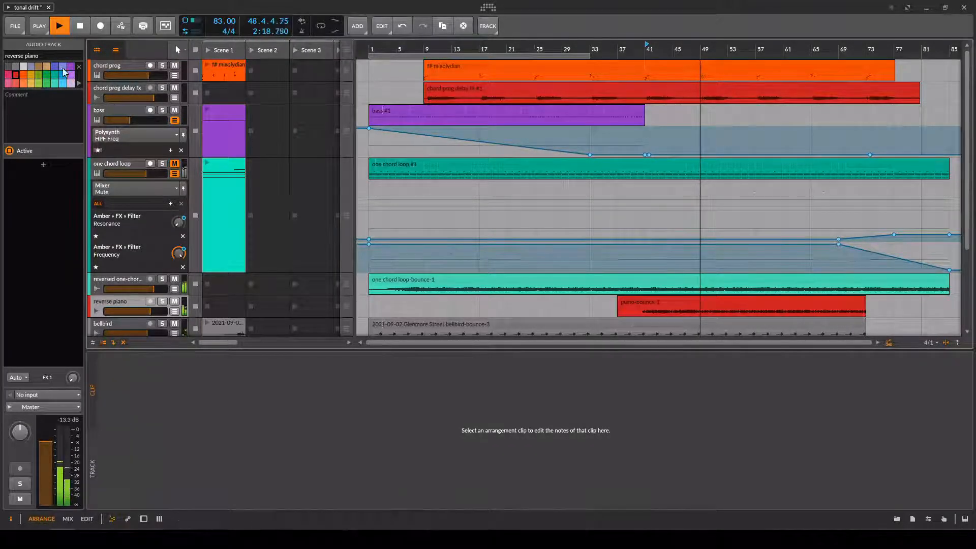
double_click(80, 26)
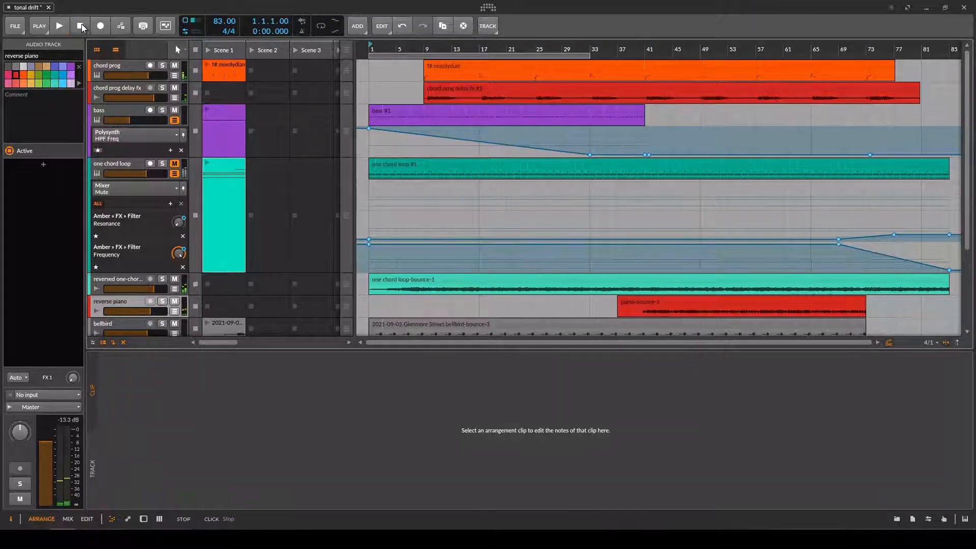
Show the bass track's Polysynth and open its FX chain to examine the Chorus and EQ-5 devices.
click(123, 119)
double_click(123, 119)
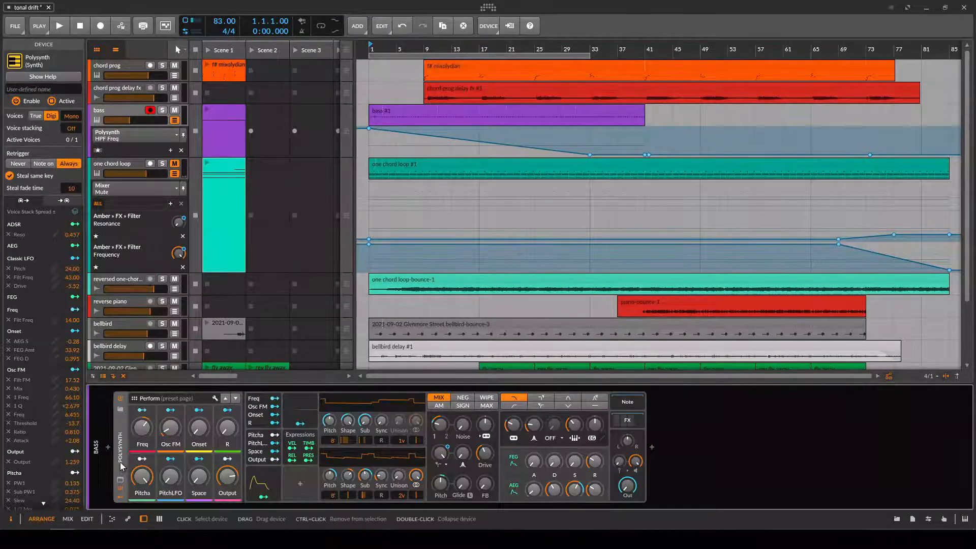
click(627, 423)
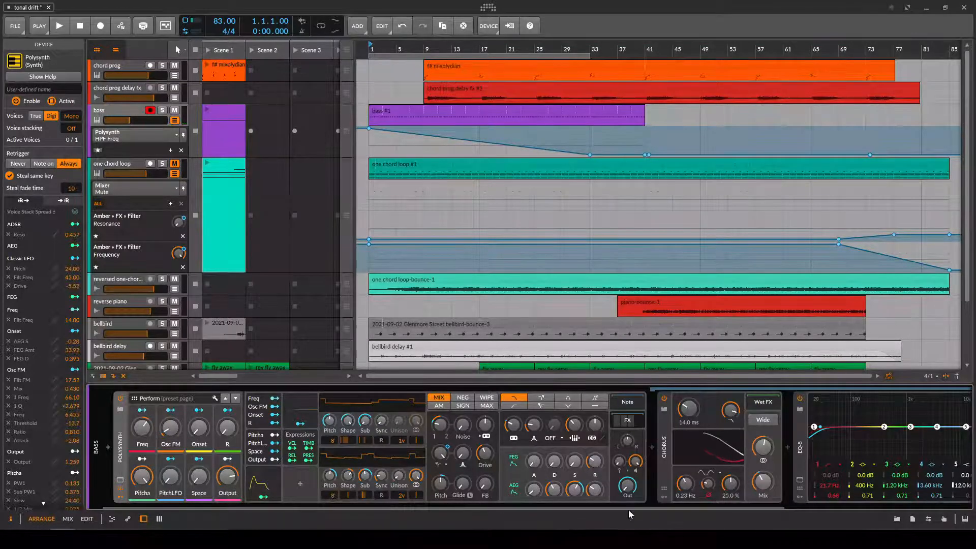
mouse_move(631, 507)
mouse_down()
mouse_move(815, 508)
mouse_move(633, 509)
mouse_up()
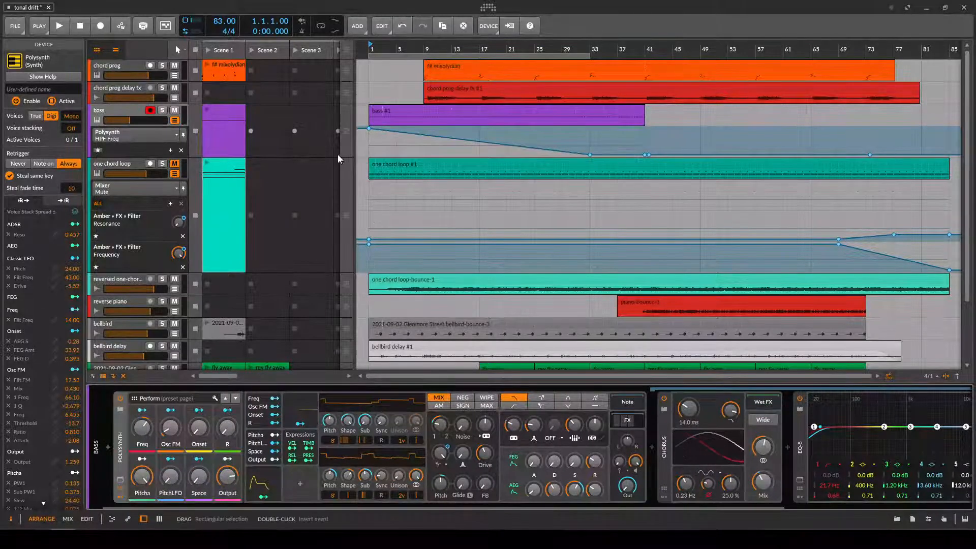
Show the bass #1 clip's notes and play the arrangement from bar 1 with the bass track soloed.
double_click(378, 113)
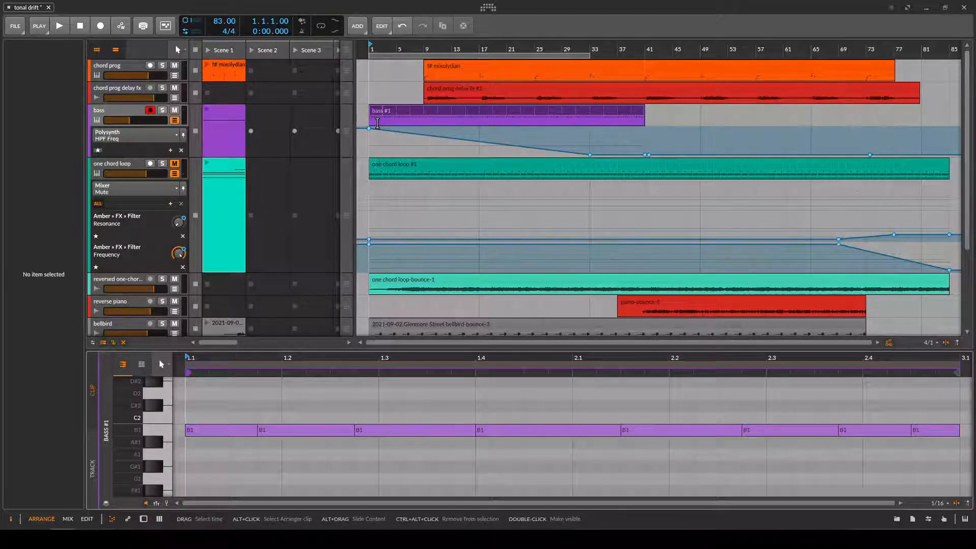
key(space)
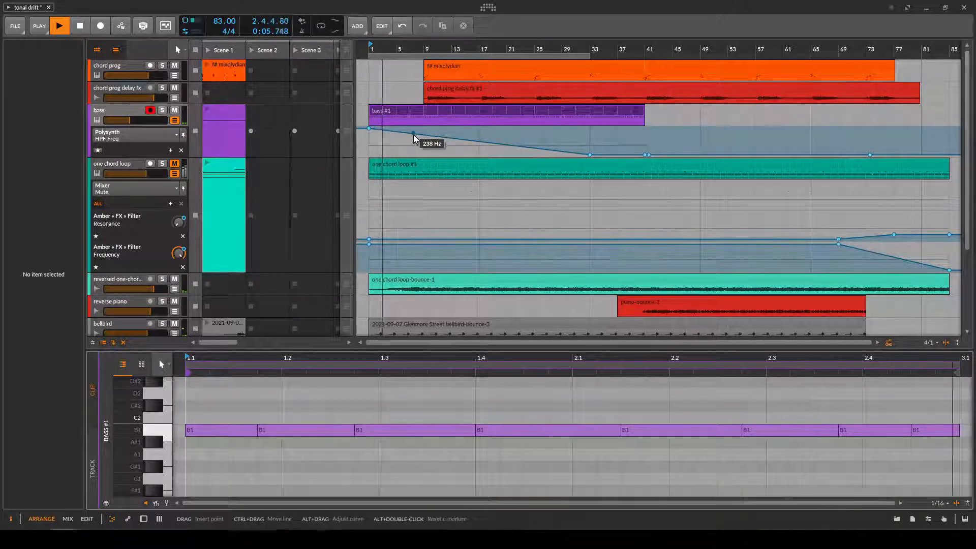
click(167, 112)
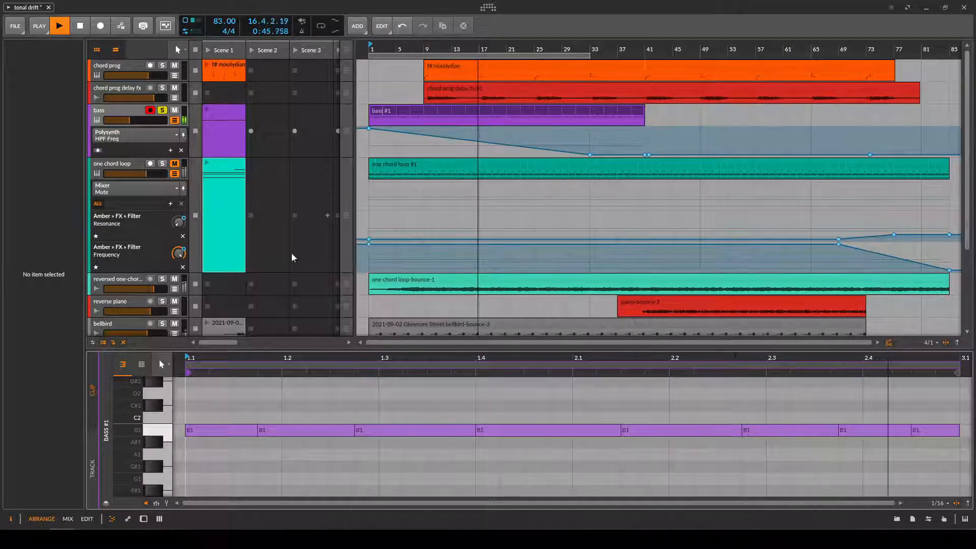
Solo the reverse piano track alongside the bass and move playback to bar 33 and on to bar 37.
click(162, 301)
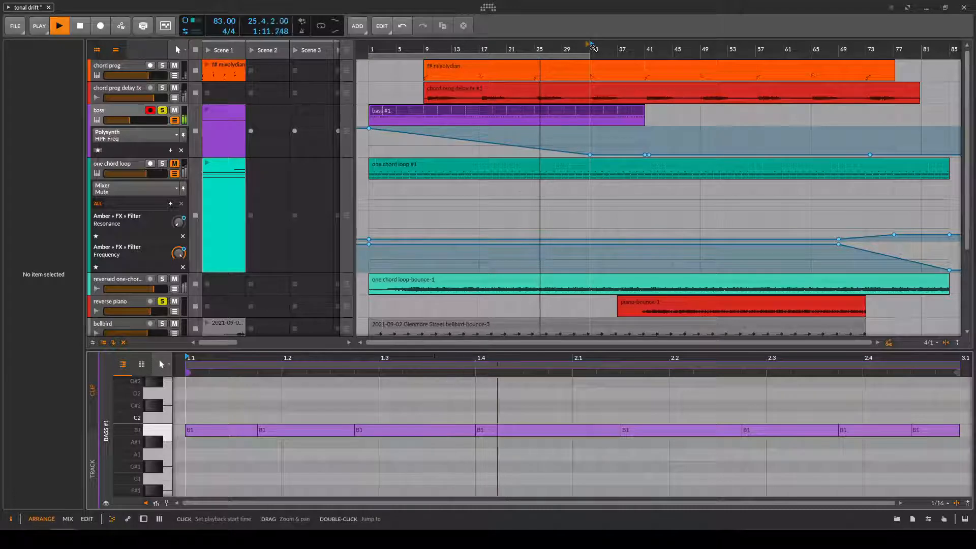
click(594, 48)
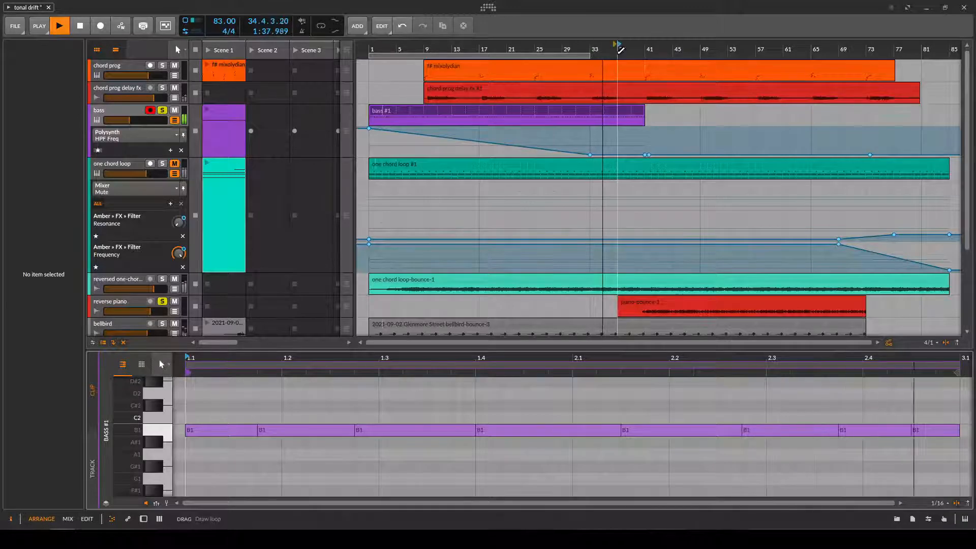
click(618, 48)
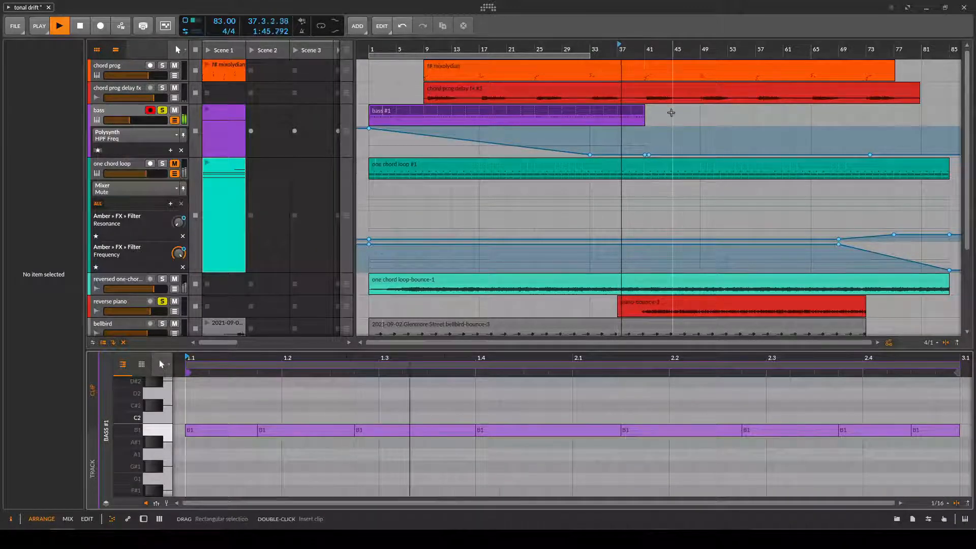
Unsolo the bass and reverse piano tracks and solo the bellbird track during playback.
click(162, 110)
click(162, 302)
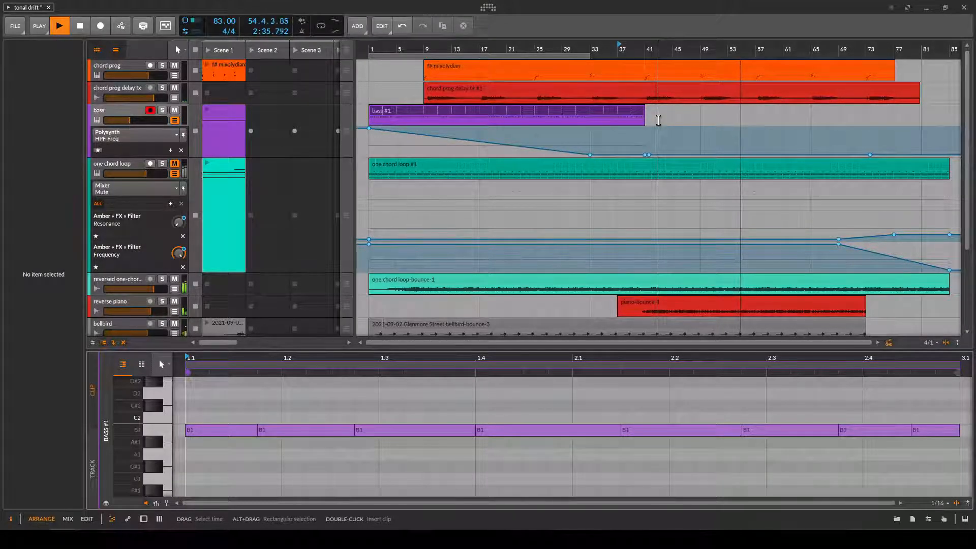
scroll(621, 191, down, 4)
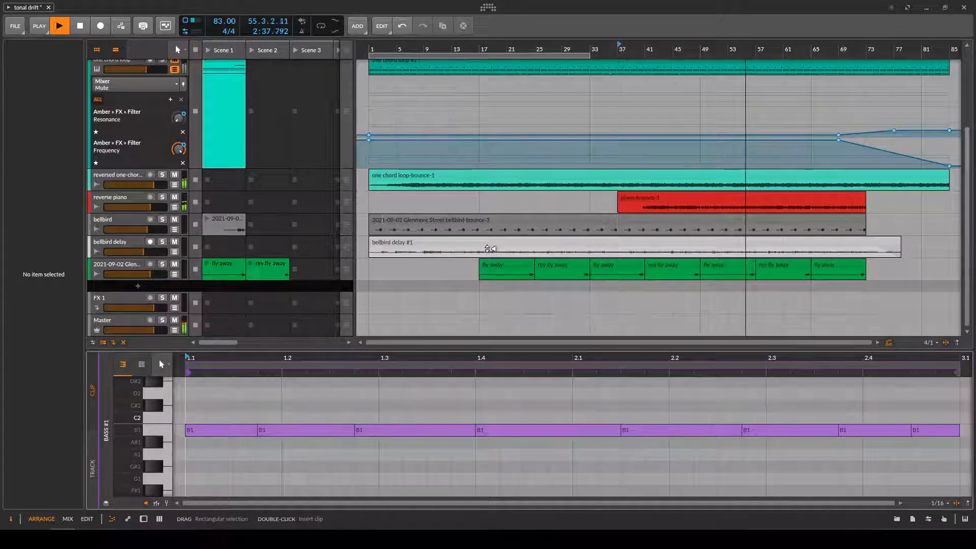
click(162, 219)
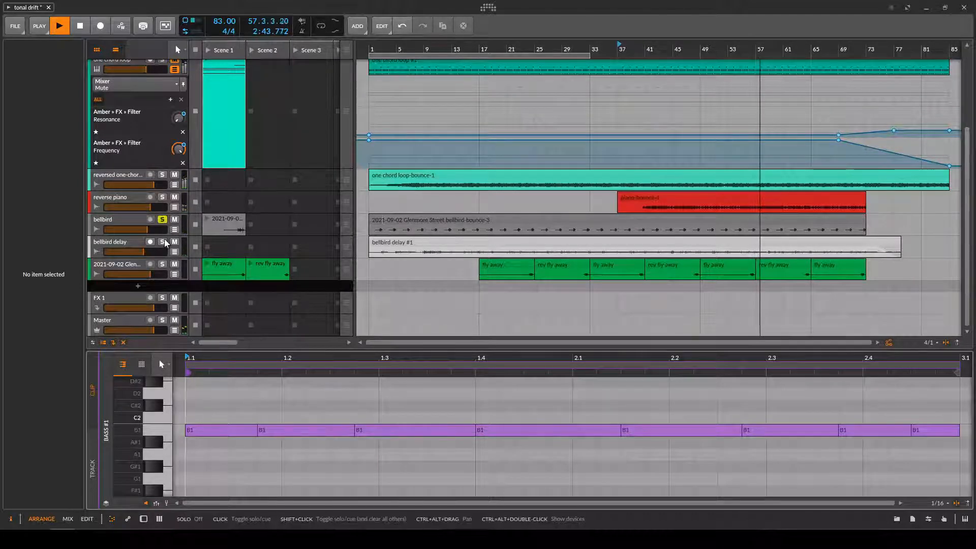
Audition the bellbird delay and 2021-09-02 Glenmore Street tracks soloed together with bellbird, and unsolo those two again.
click(163, 241)
click(163, 264)
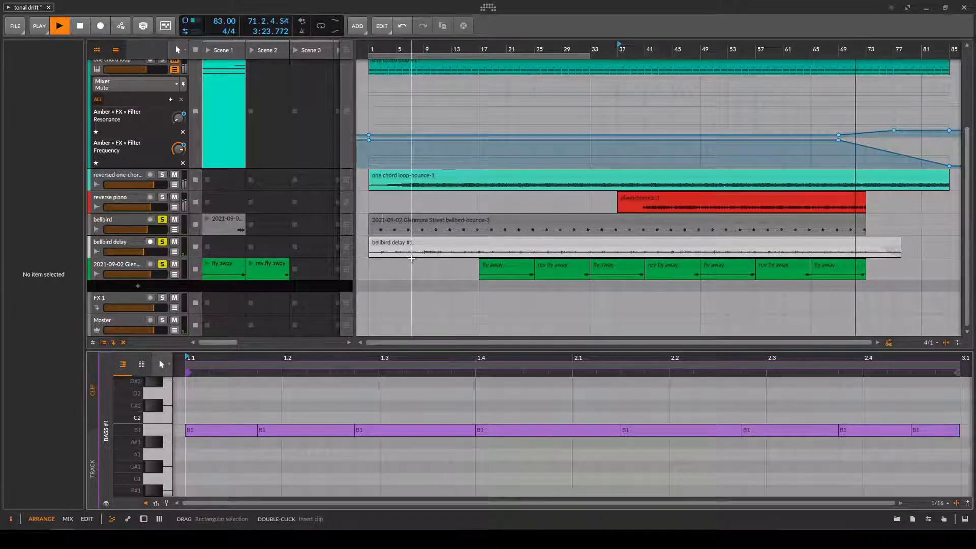
click(162, 242)
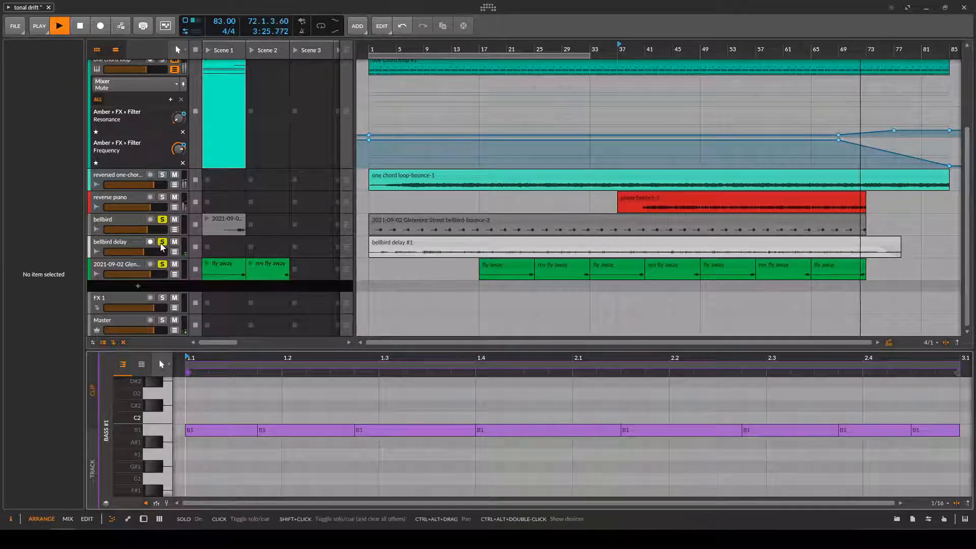
click(163, 263)
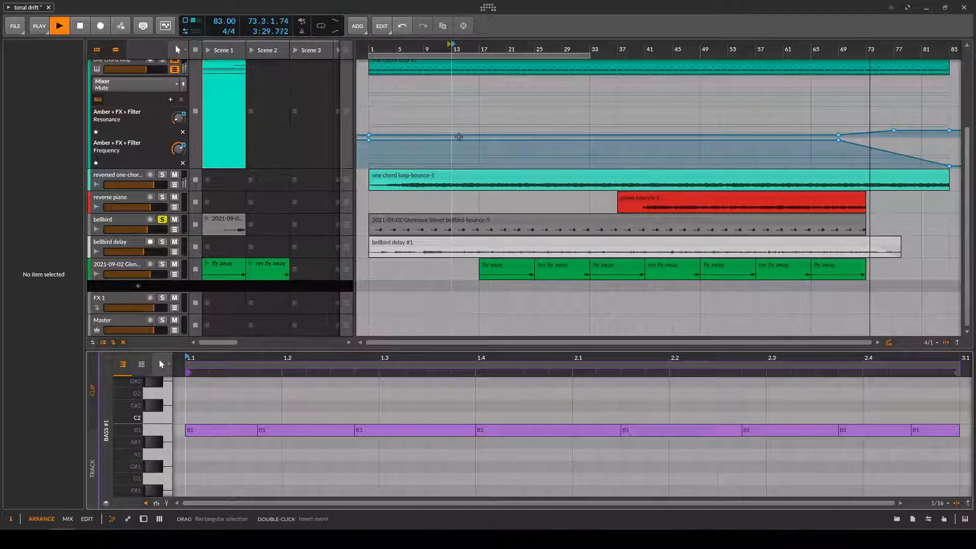
Show the bellbird clip's audio events, and examine the Unfiltered Audio Fault plug-in in the bellbird track's device chain.
double_click(468, 219)
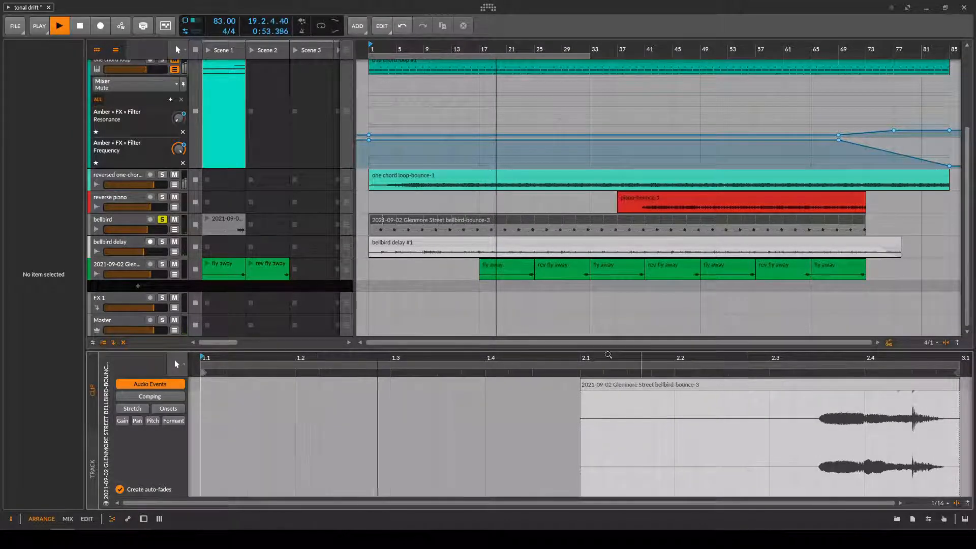
click(133, 221)
key(d)
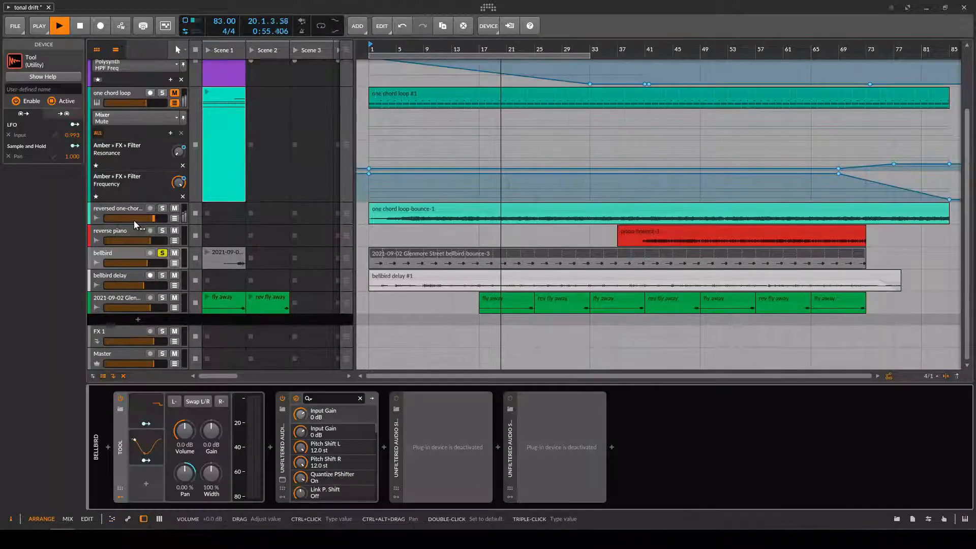
click(283, 481)
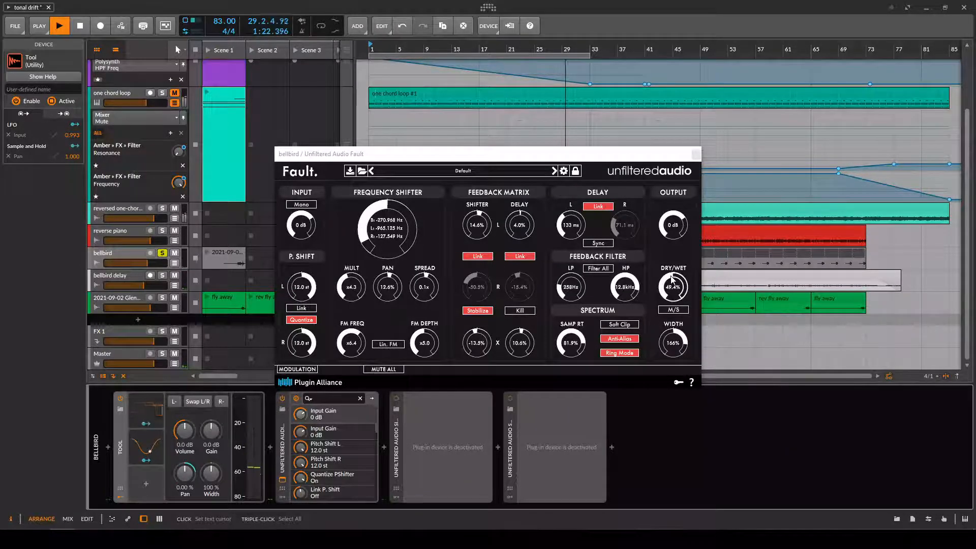
click(696, 153)
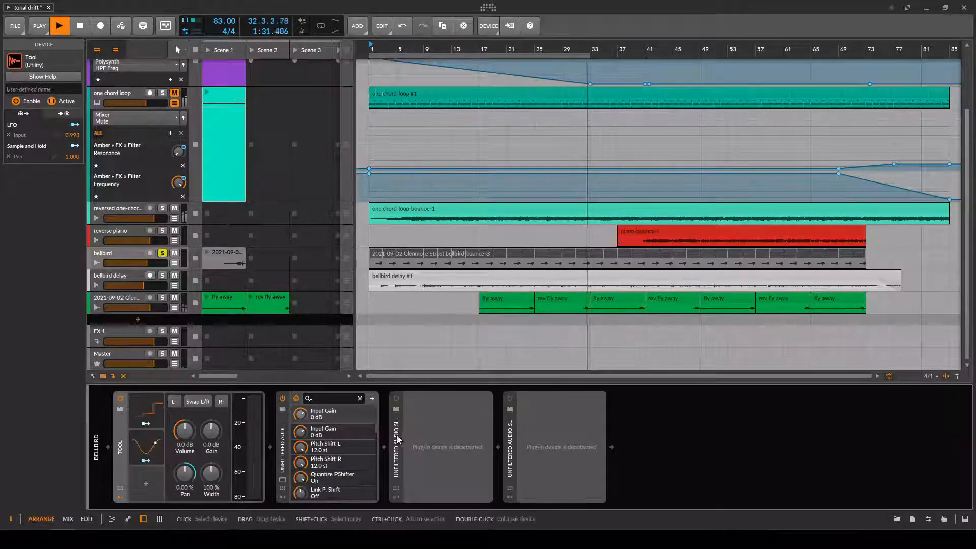
Activate the two deactivated plug-ins on the bellbird track and open the Silo and Sandman Pro windows.
click(396, 398)
click(510, 399)
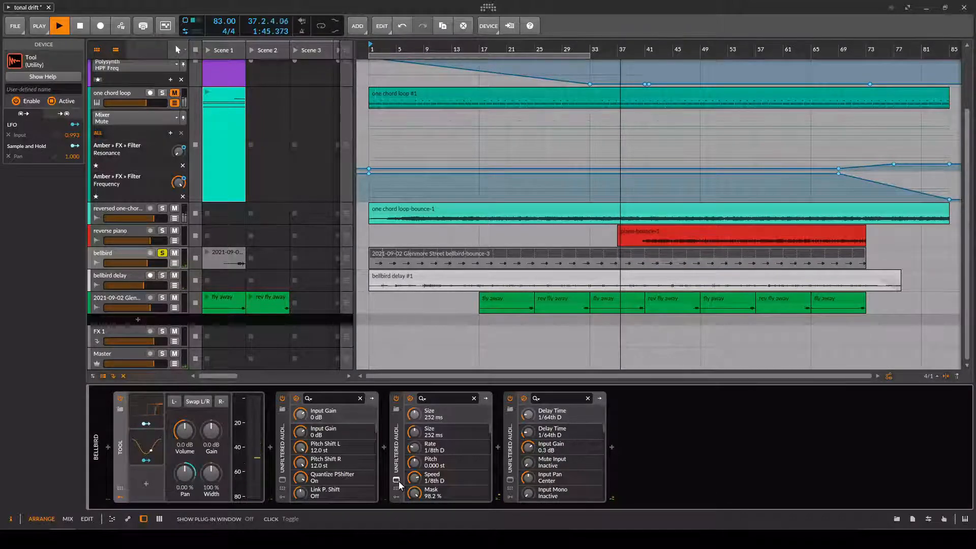
click(397, 480)
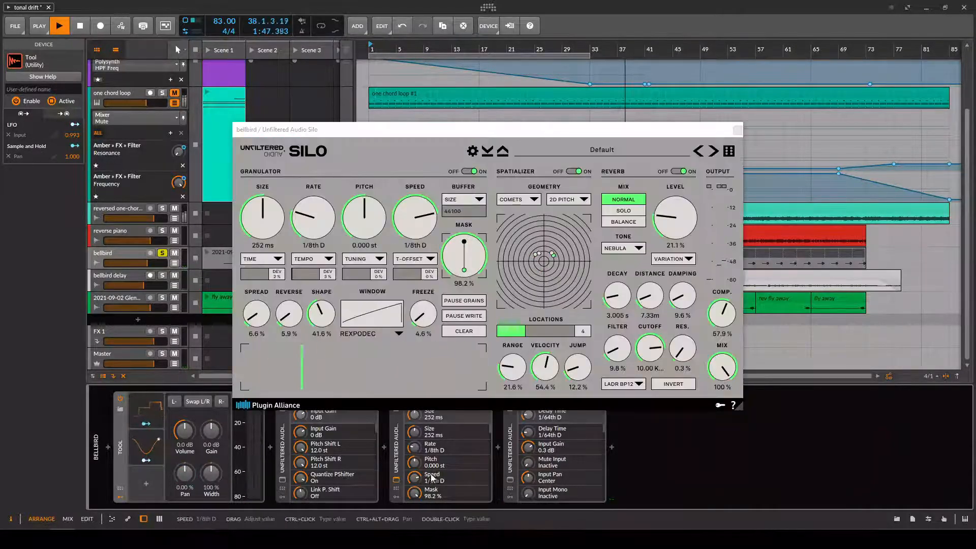
click(510, 480)
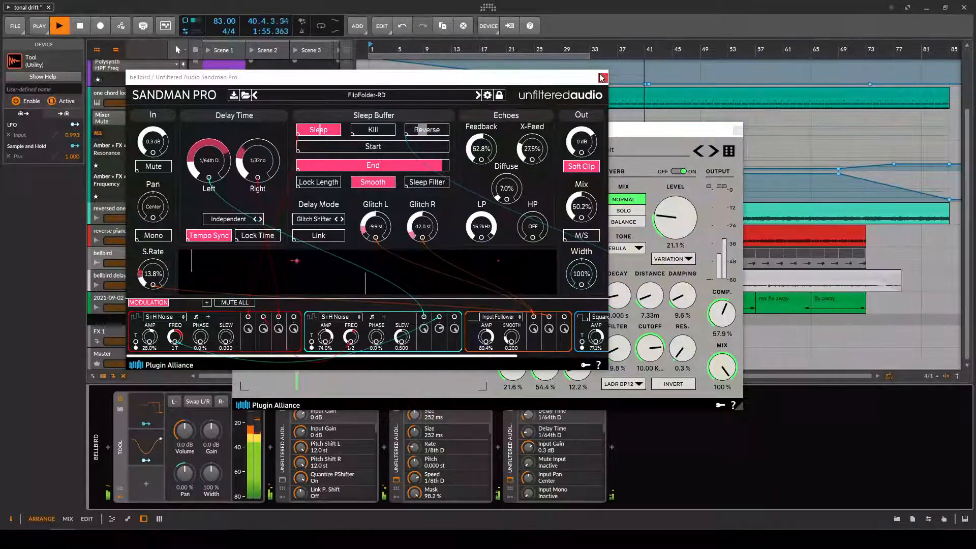
Close the Sandman Pro and Silo windows and switch both plug-ins off on the bellbird track.
click(603, 78)
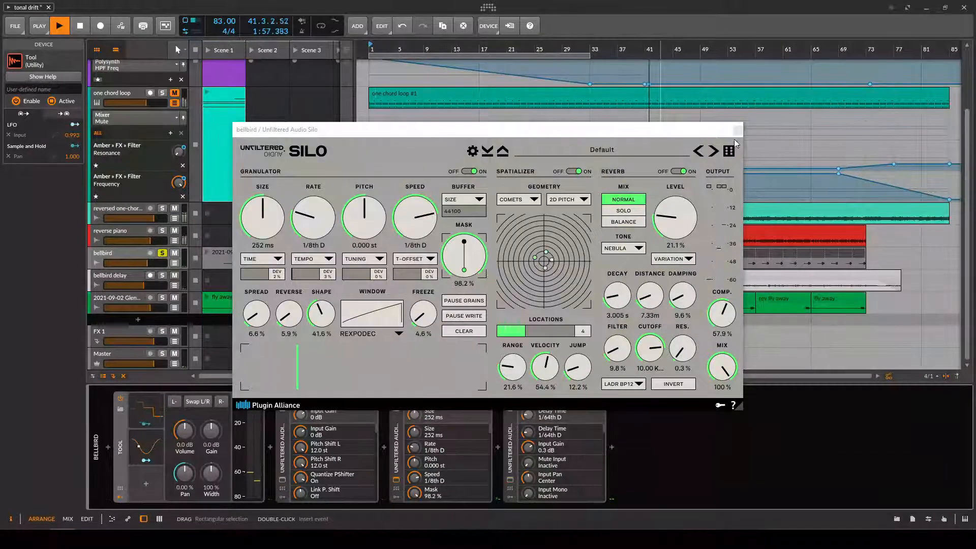
click(738, 130)
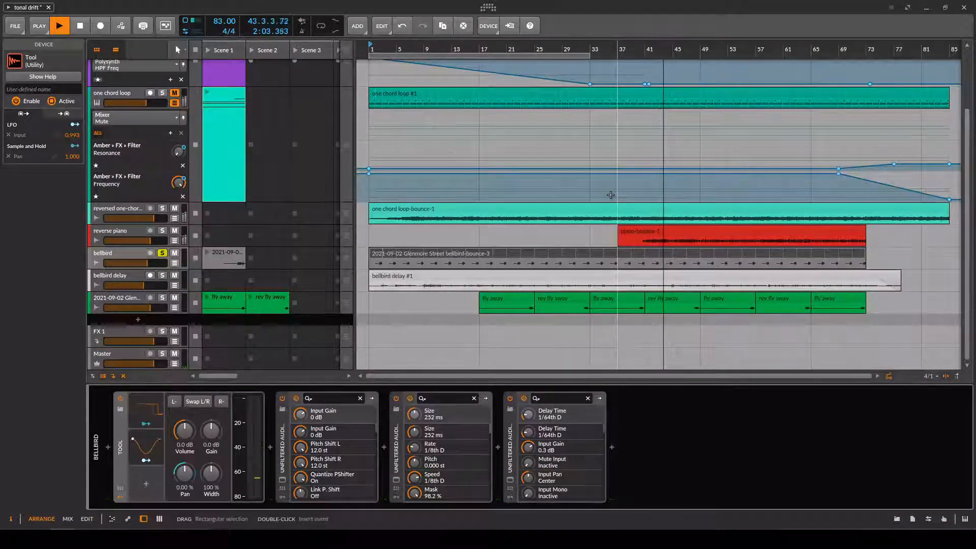
click(396, 398)
click(510, 400)
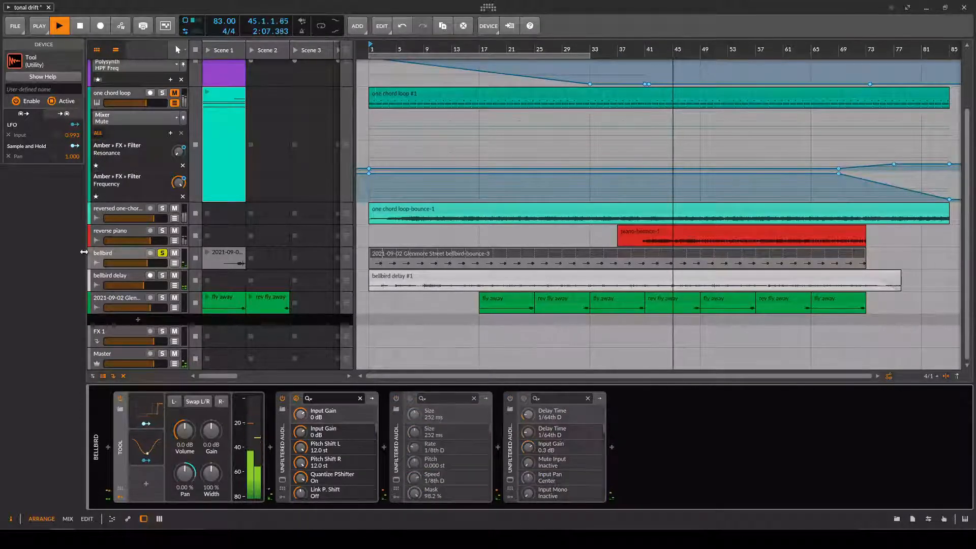
Solo the bellbird delay track, compare it with and without the bellbird track soloed, and stop playback.
click(162, 276)
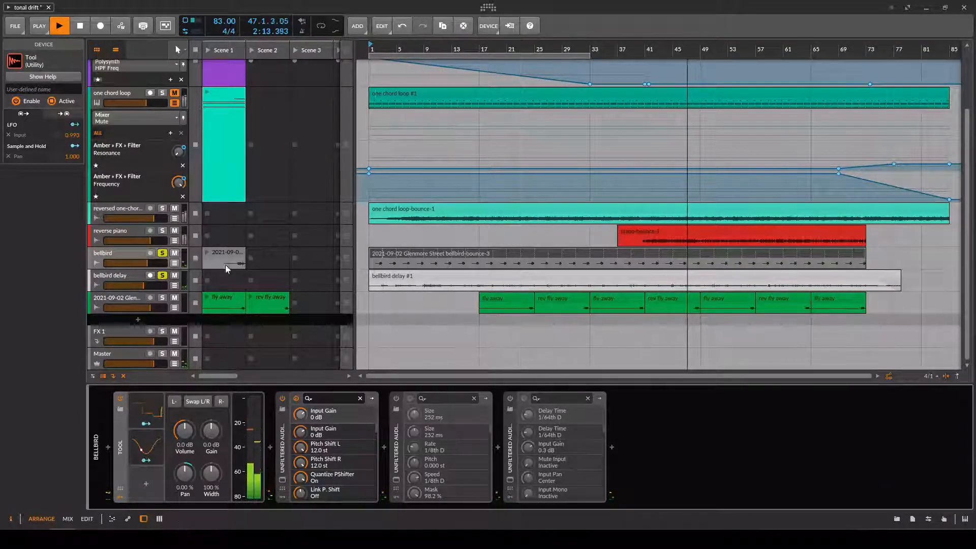
click(162, 253)
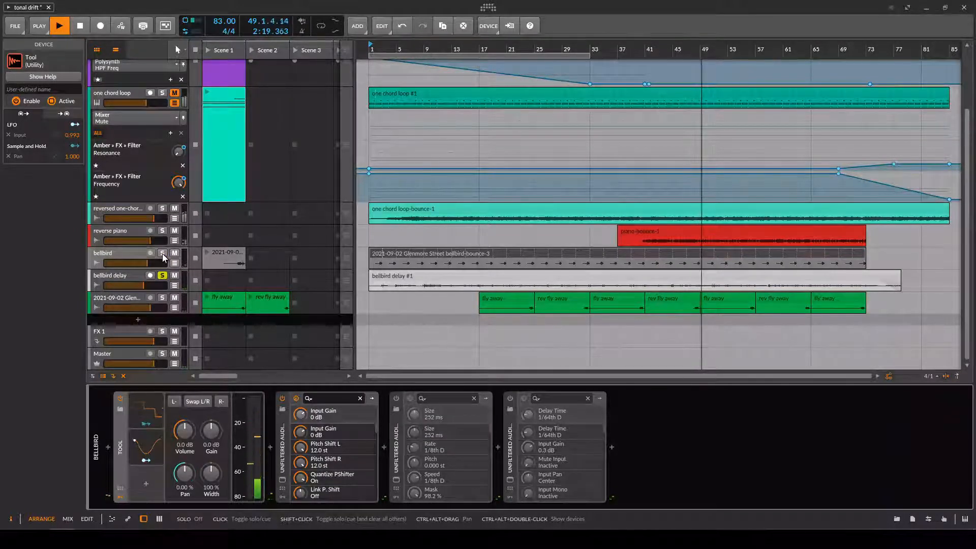
click(162, 253)
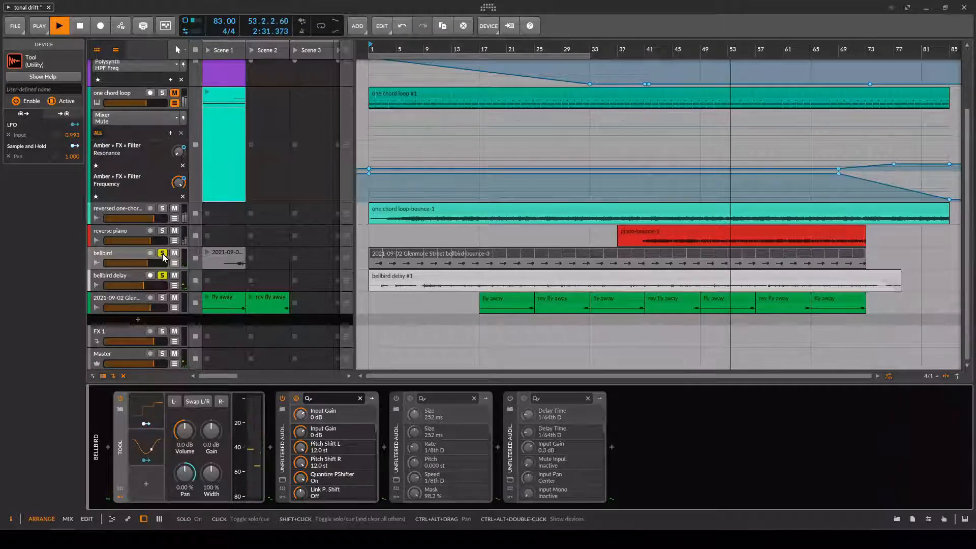
key(space)
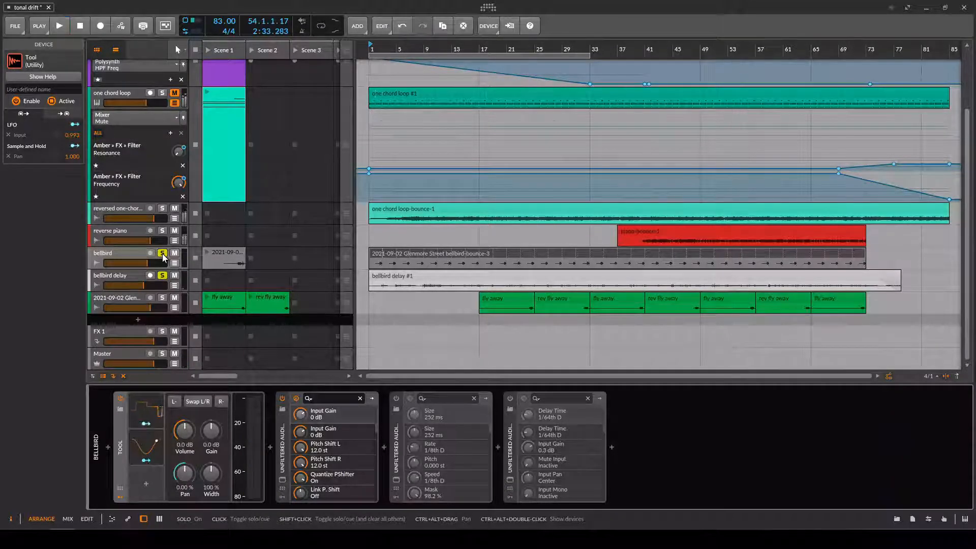
Unsolo the bellbird and bellbird delay tracks and play the full arrangement from bar 21.
click(162, 254)
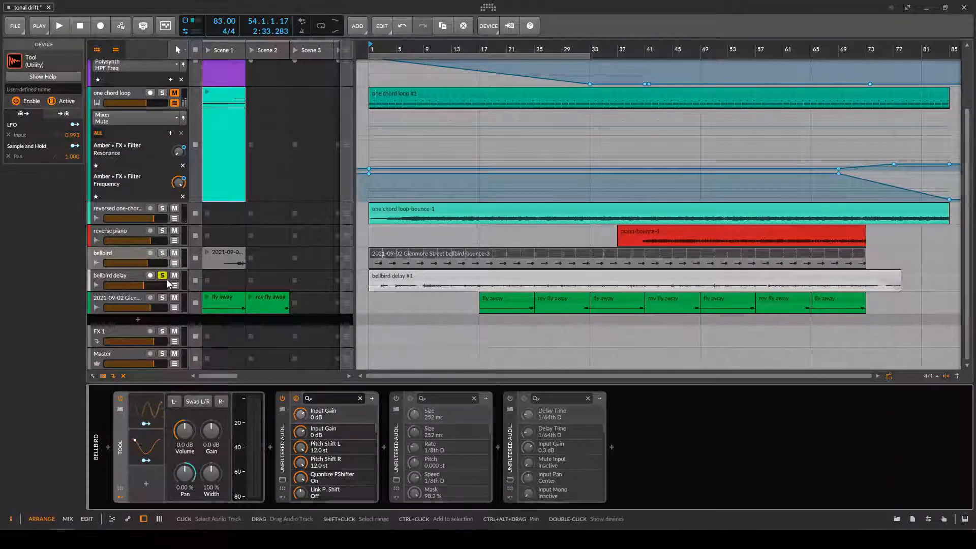
click(163, 276)
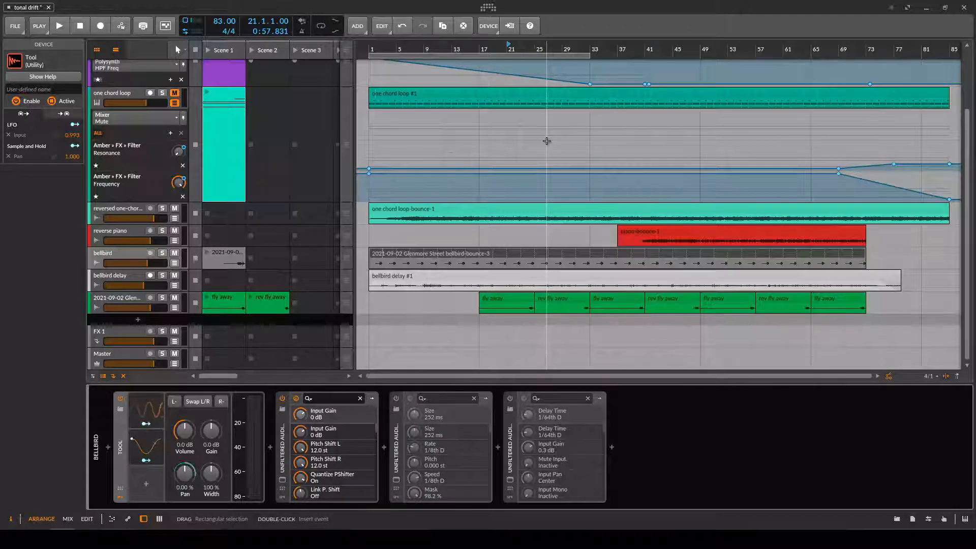
key(space)
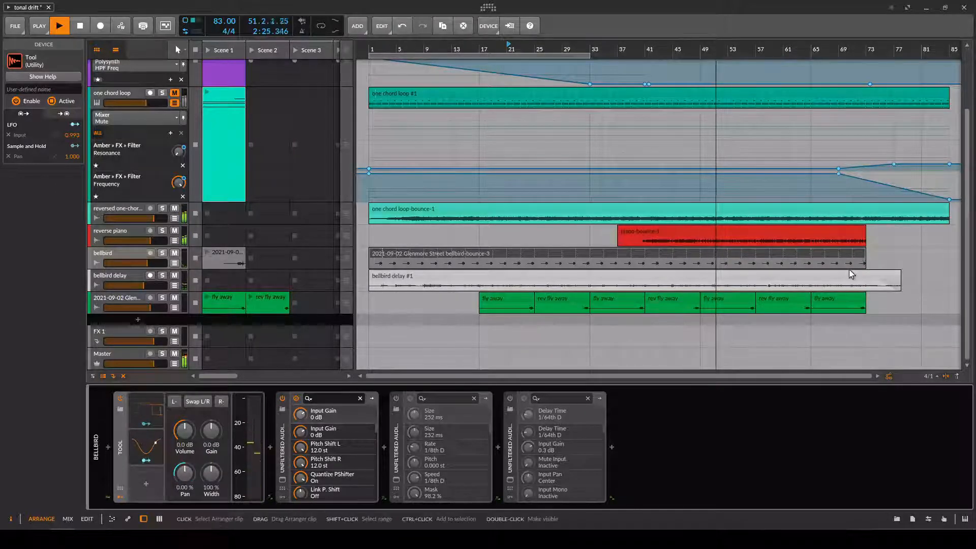
scroll(849, 270, up, 3)
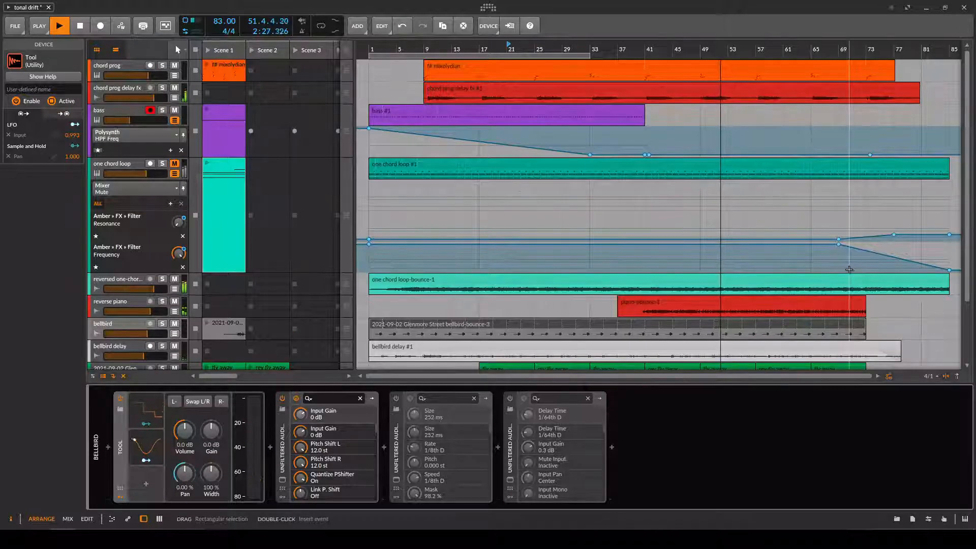